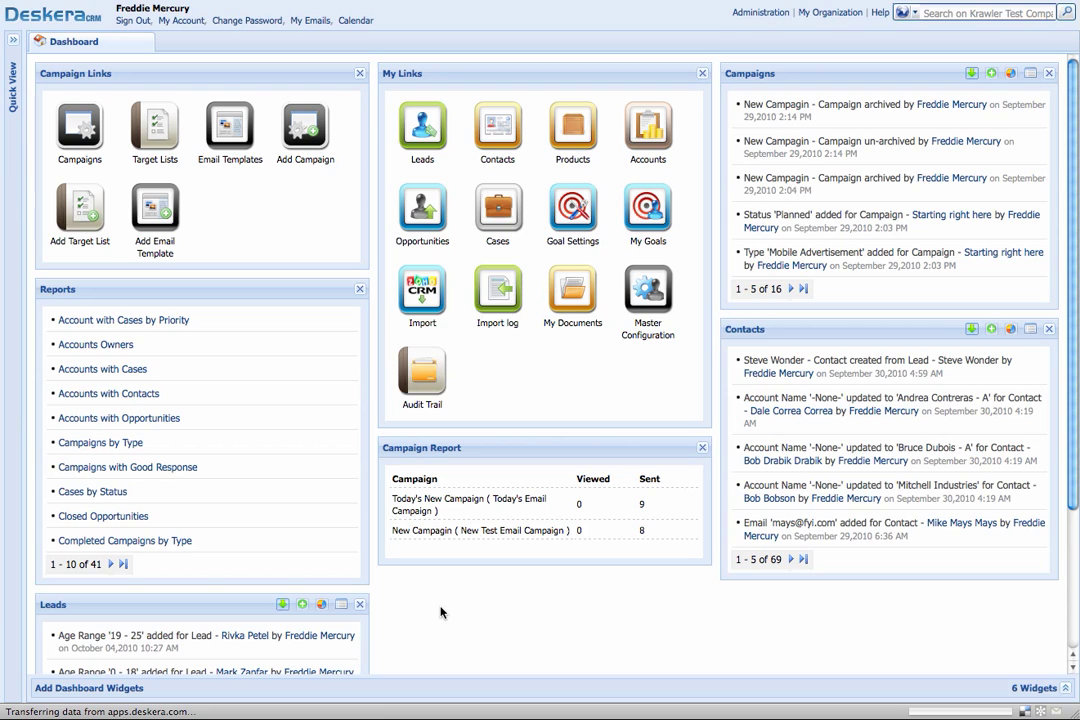
- Open the Leads list and start a new custom column with the header "Age Range" and a max length of 20
click(421, 145)
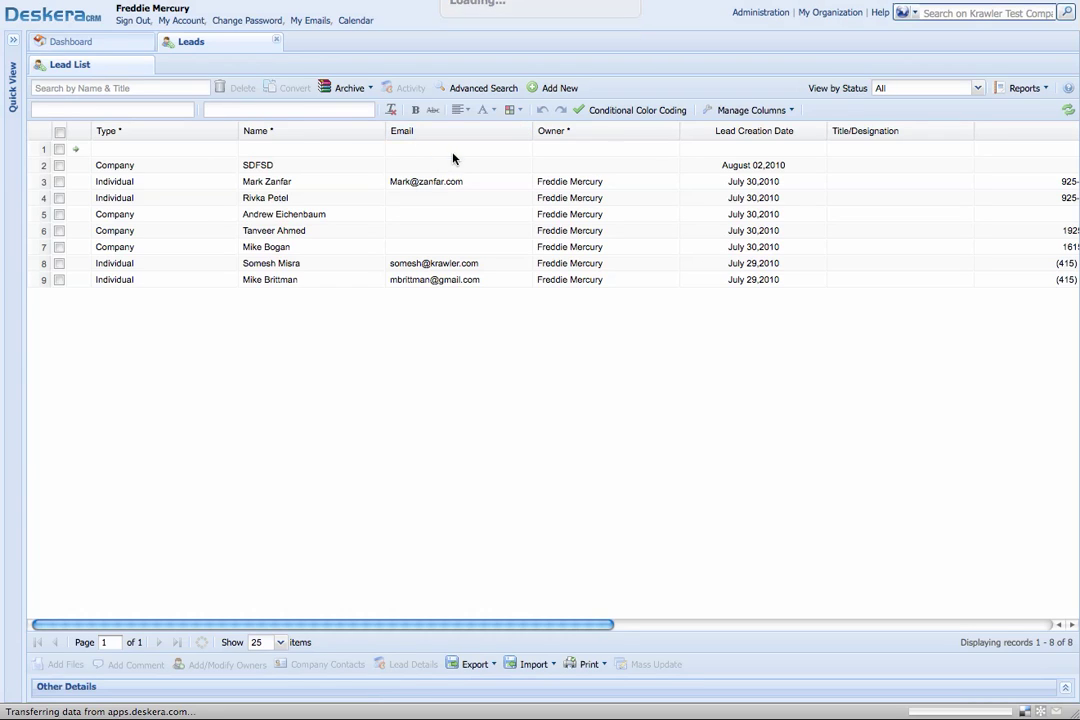
click(770, 112)
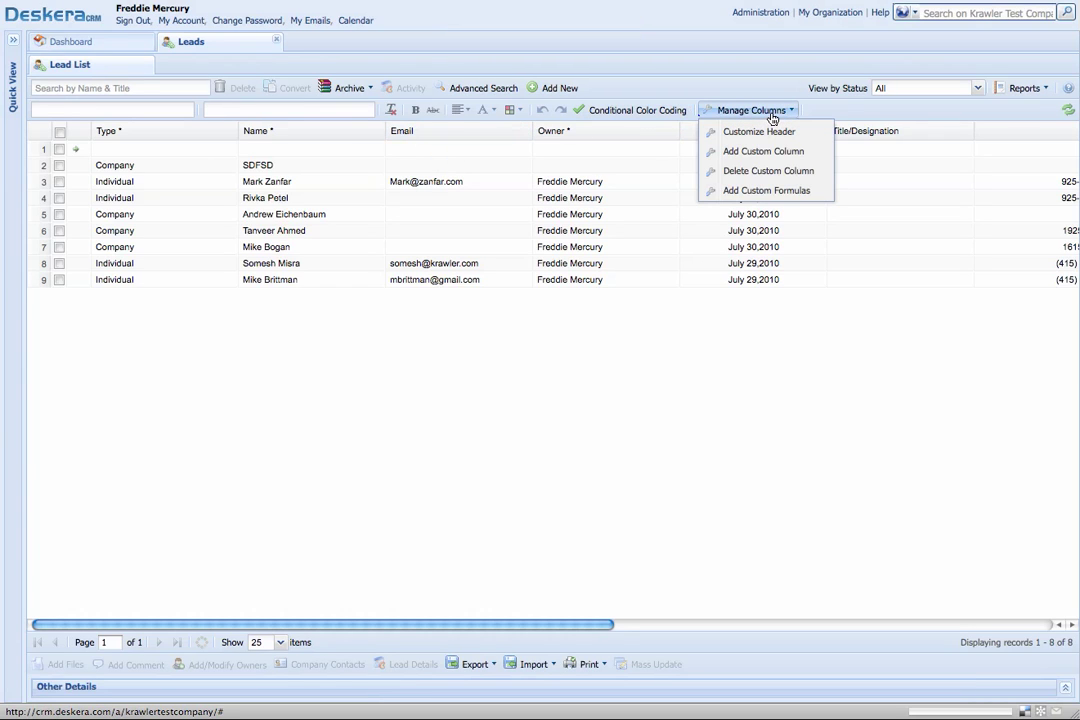
click(763, 151)
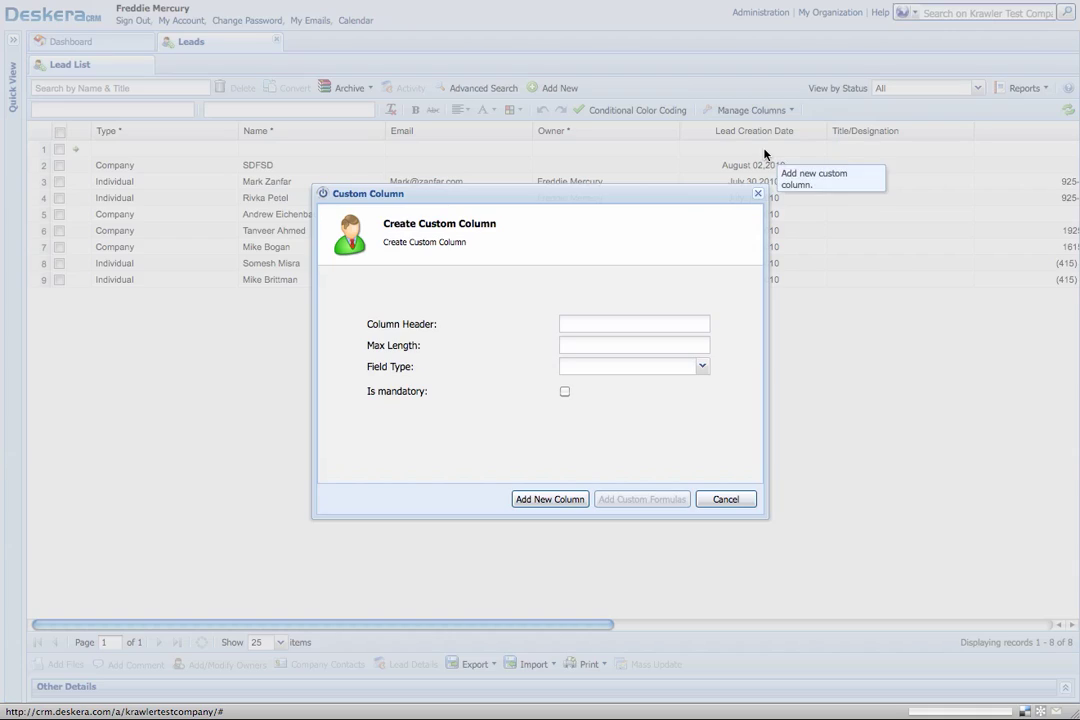
click(609, 324)
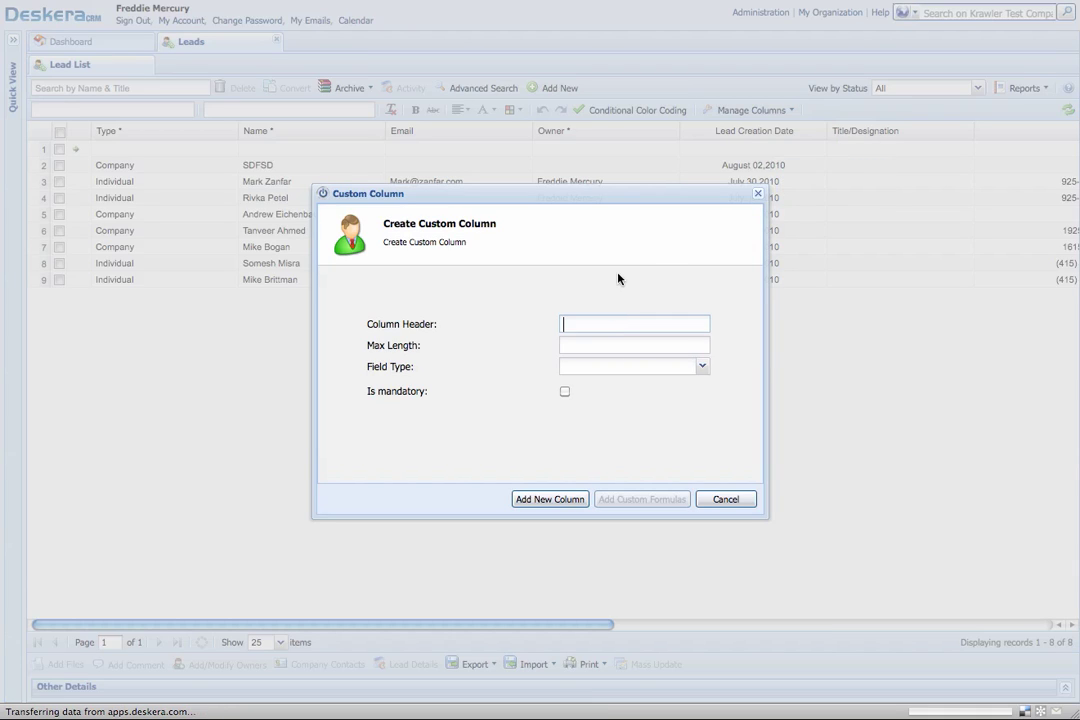
text(Age Range)
key(Tab)
text(20)
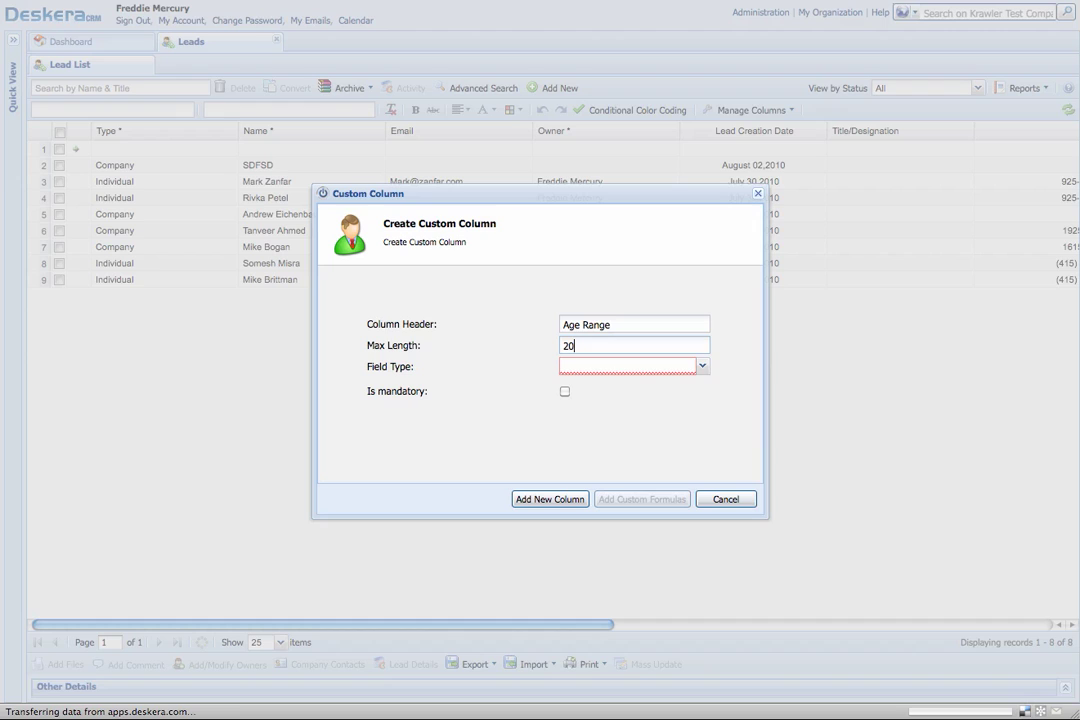
key(Tab)
- Set the new leads column's field type to Drop Down with the values N/A;0-18;19-25;26-35;36-45;46+
click(702, 366)
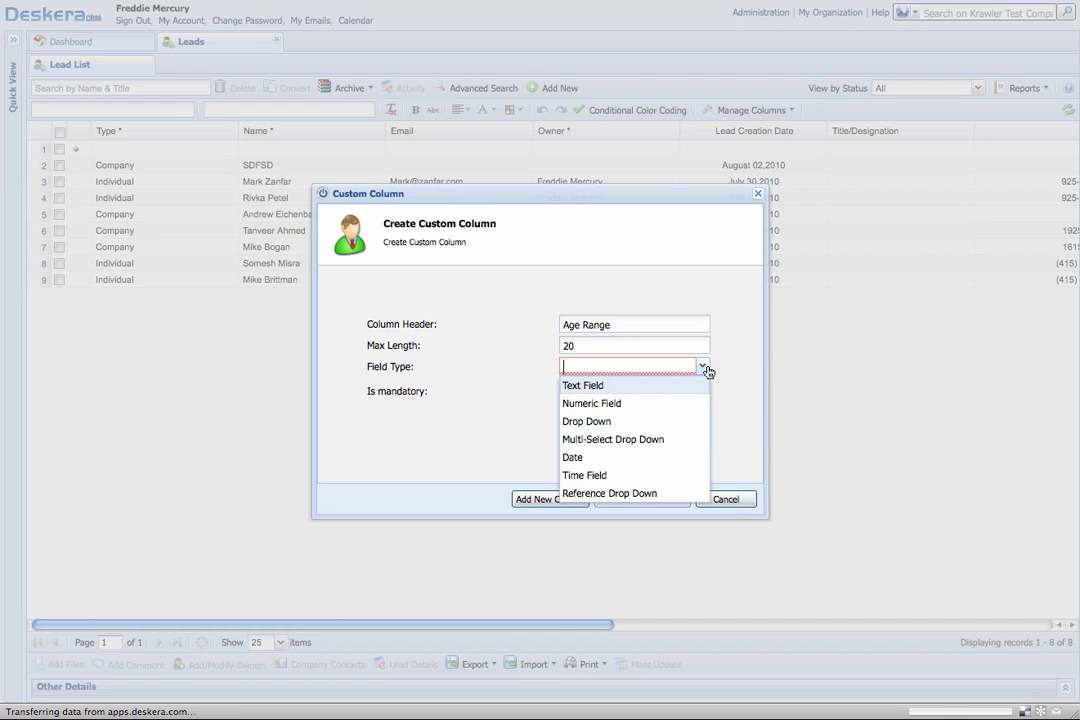
click(686, 421)
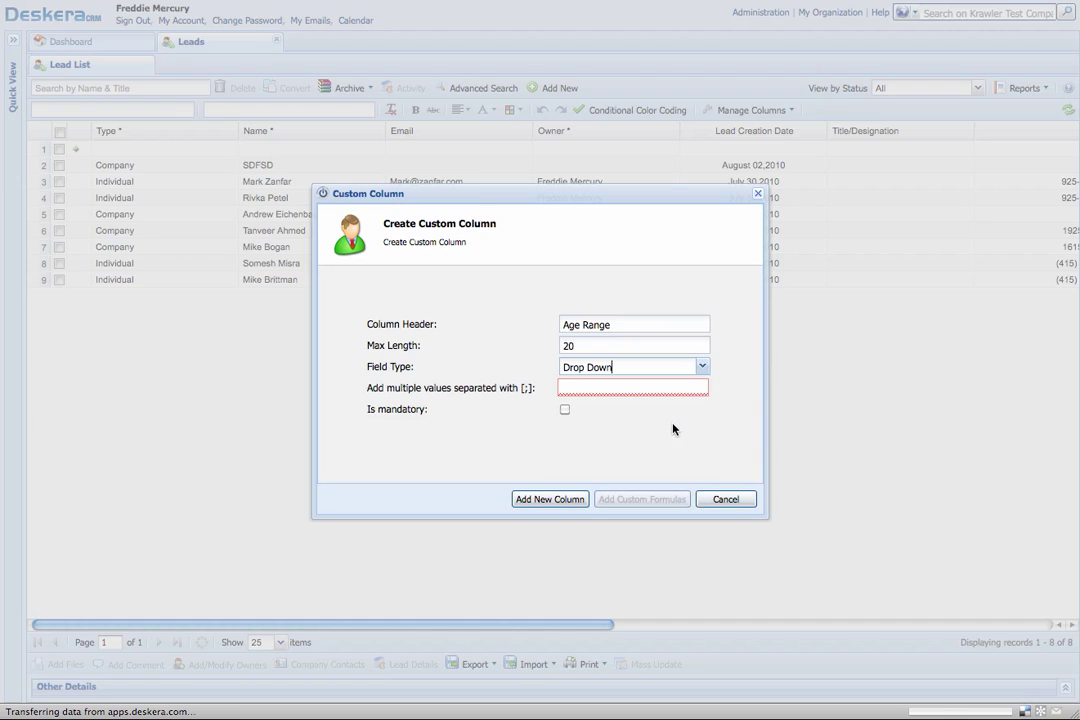
click(617, 387)
right_click(617, 387)
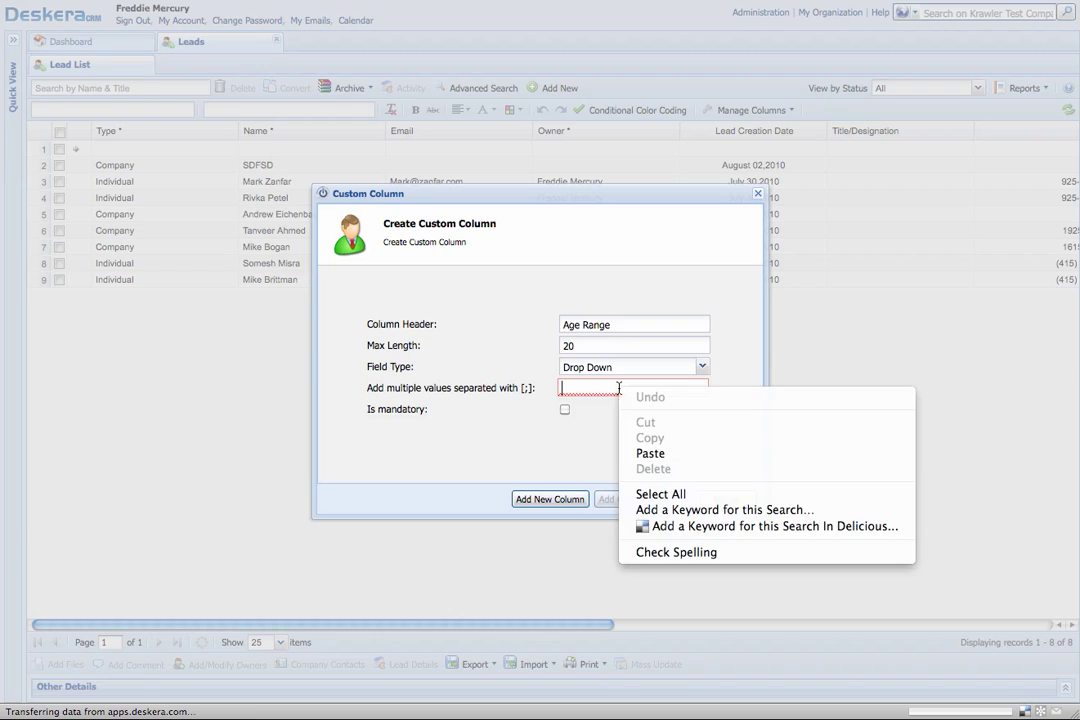
click(645, 448)
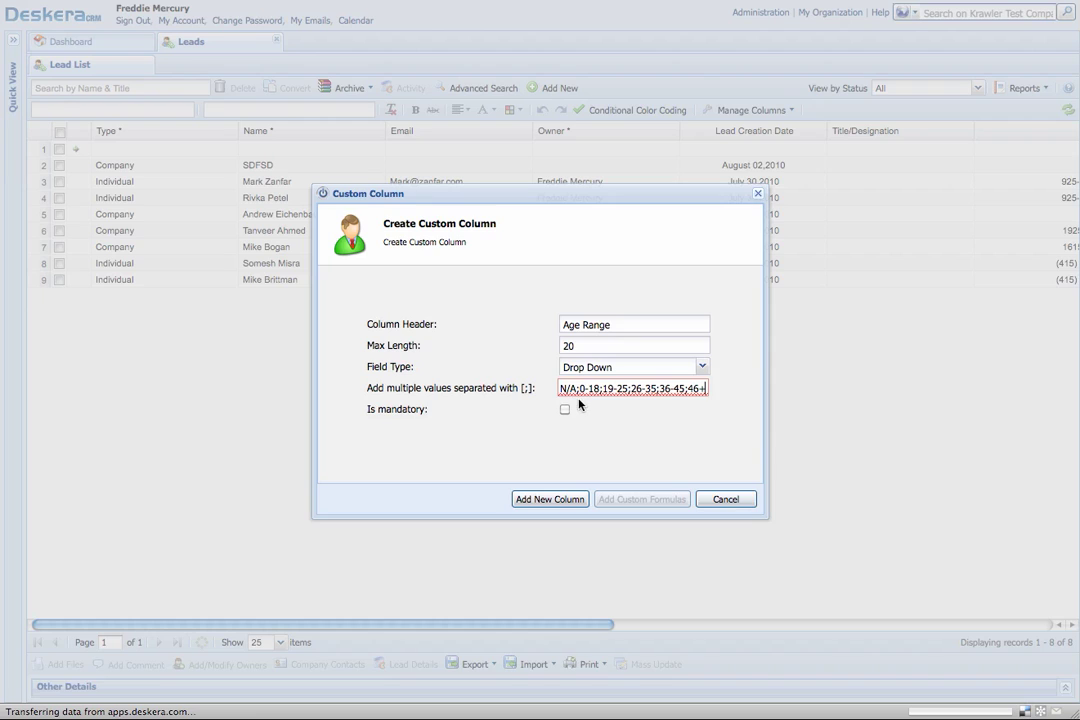
- Make the Age Range column mandatory with N/A as the default value and add it to the leads
mouse_move(570, 397)
click(565, 410)
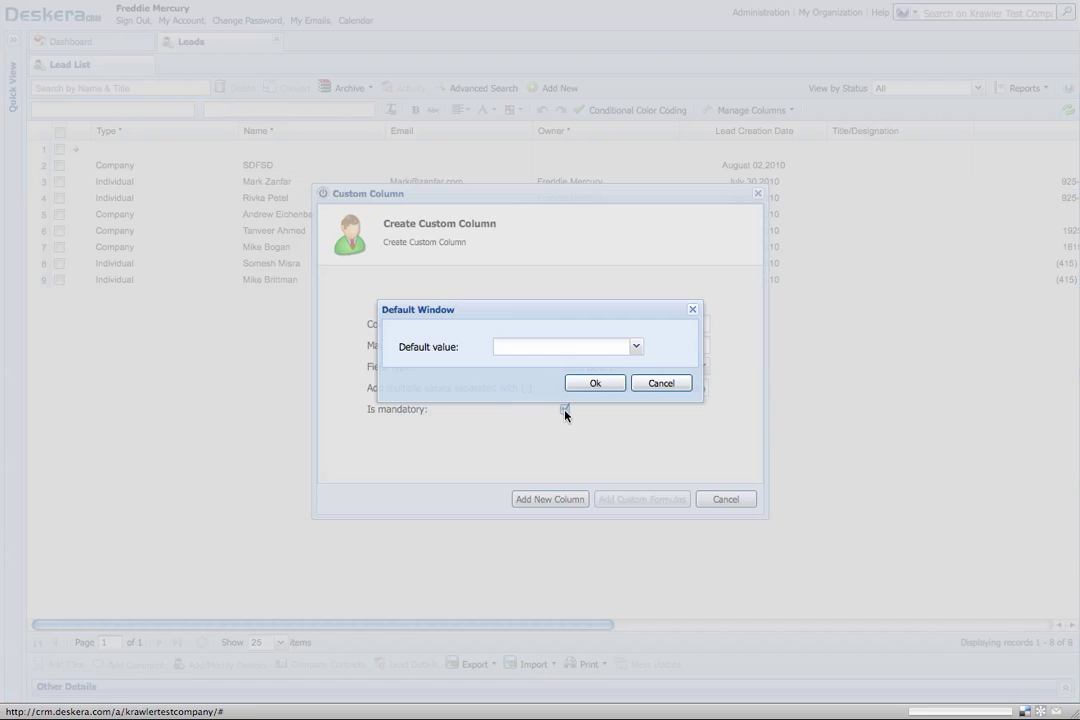
click(634, 347)
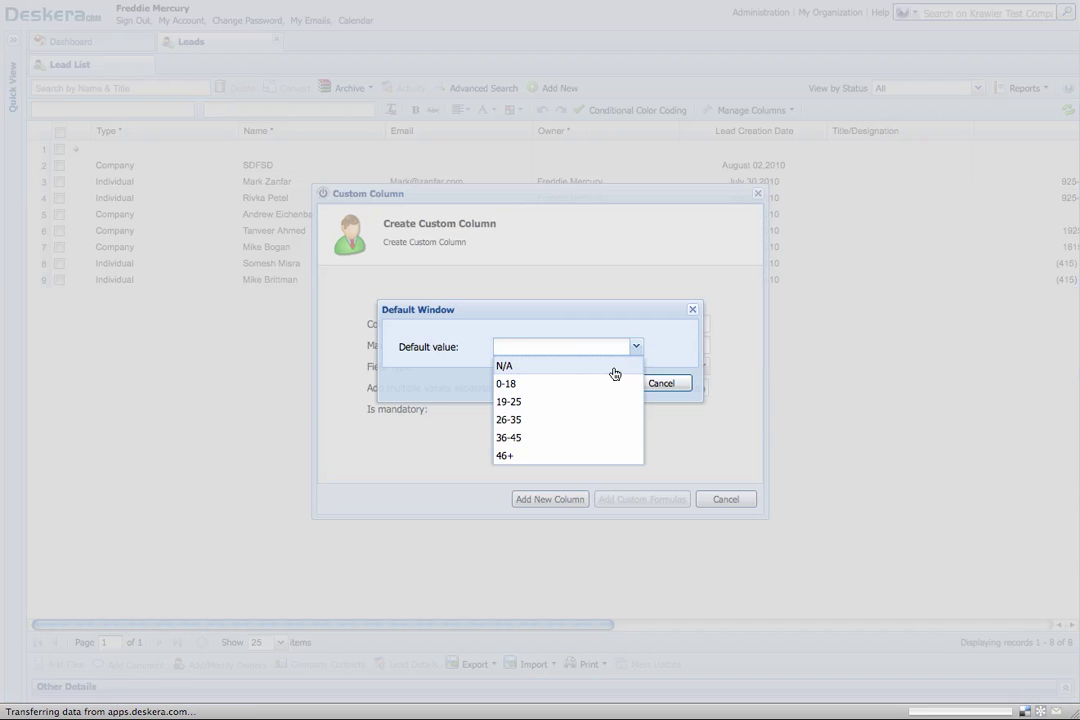
click(613, 367)
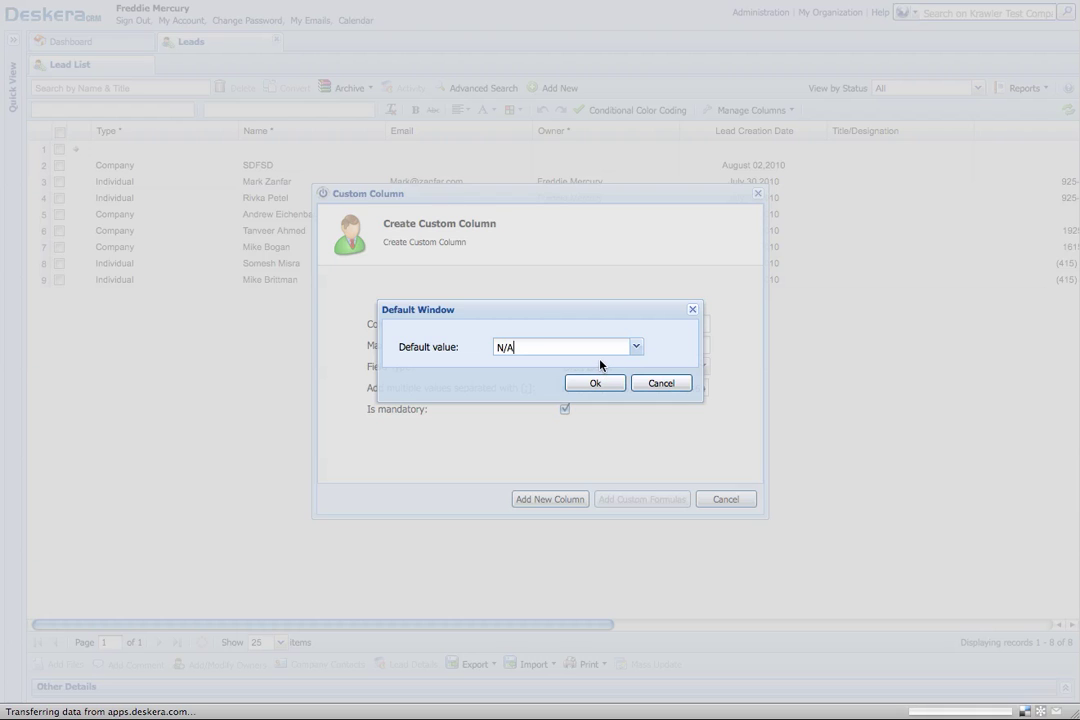
click(601, 384)
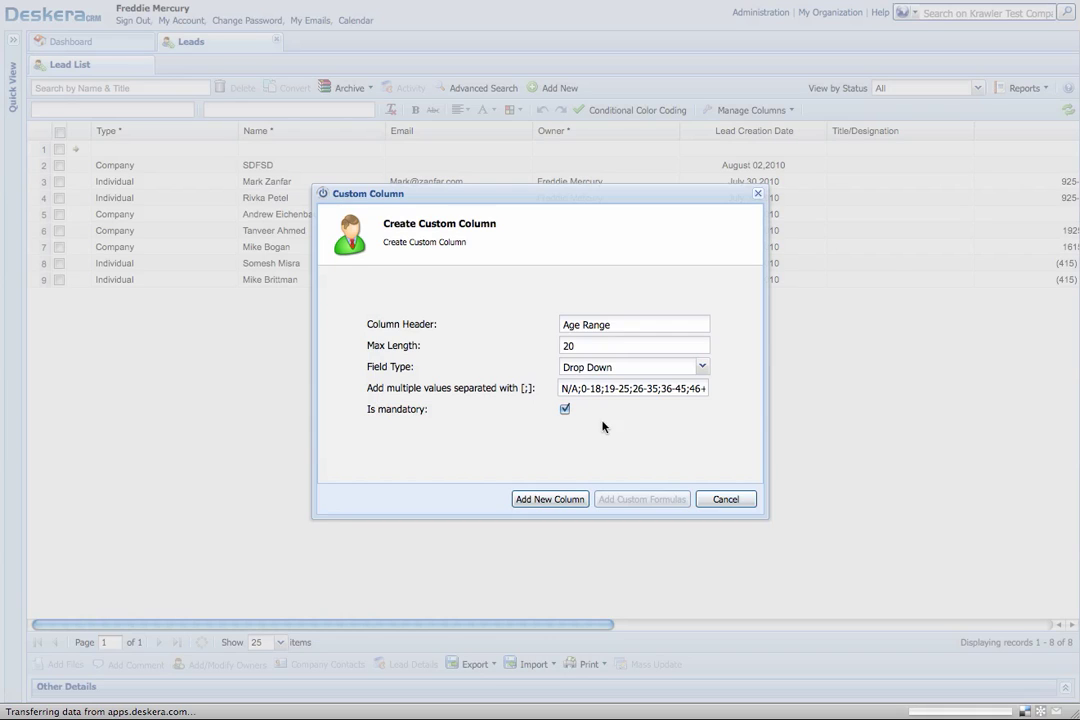
click(560, 500)
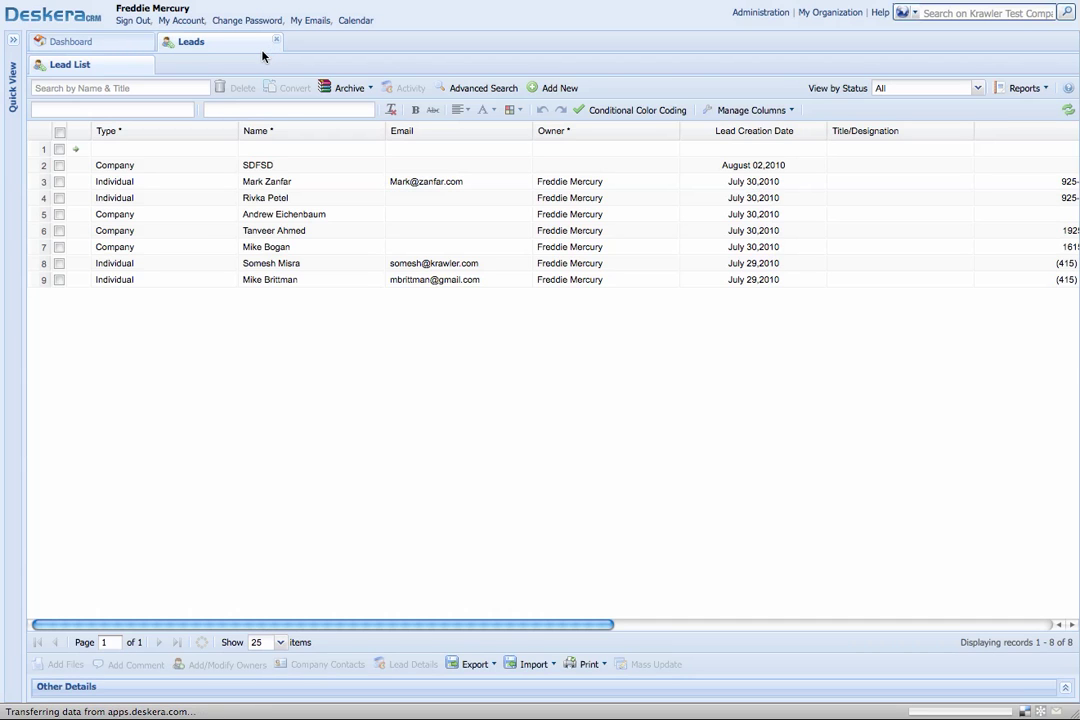
- Close and reopen the Leads list and check its columns for Age Range
click(276, 40)
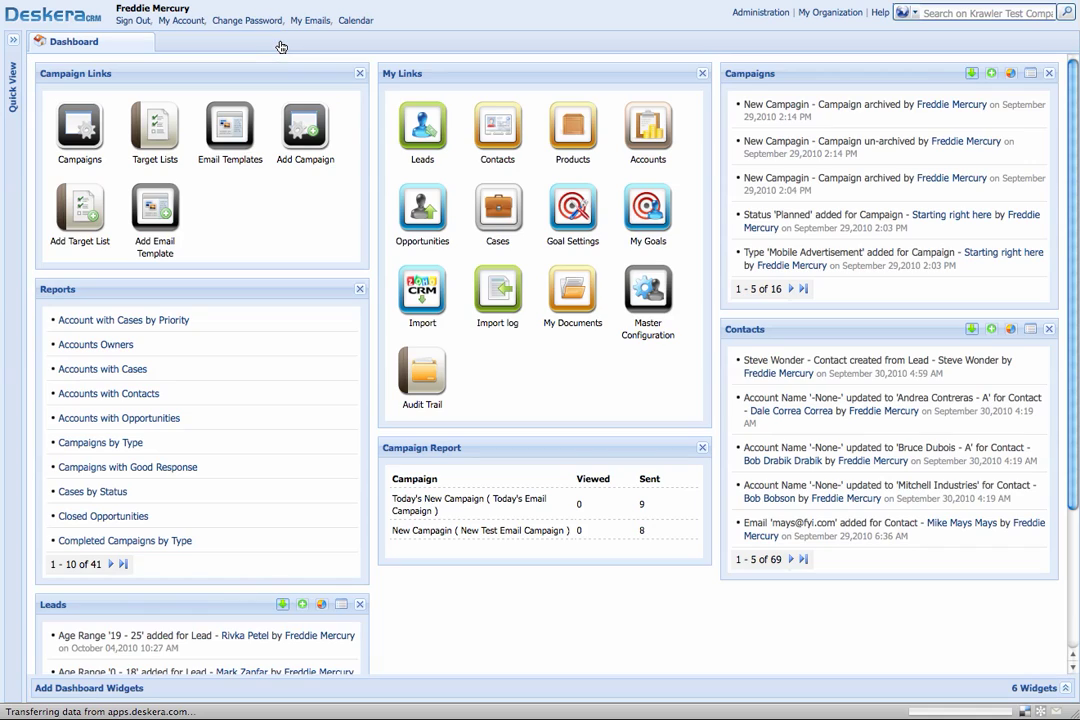
click(418, 130)
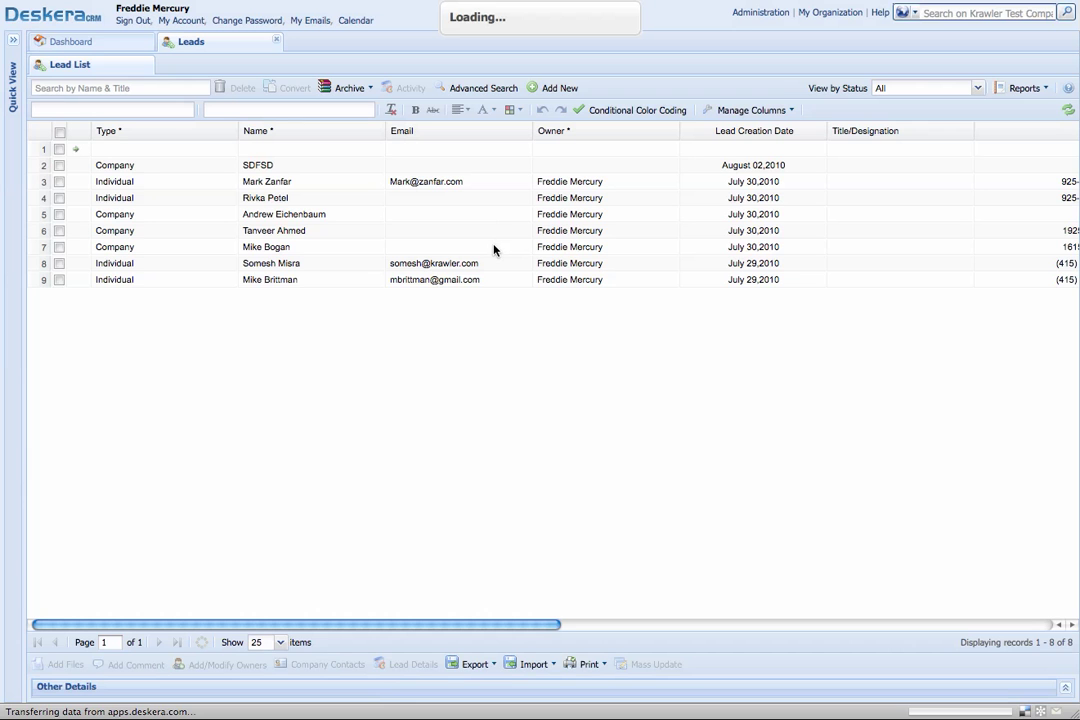
scroll(527, 249, right, 10)
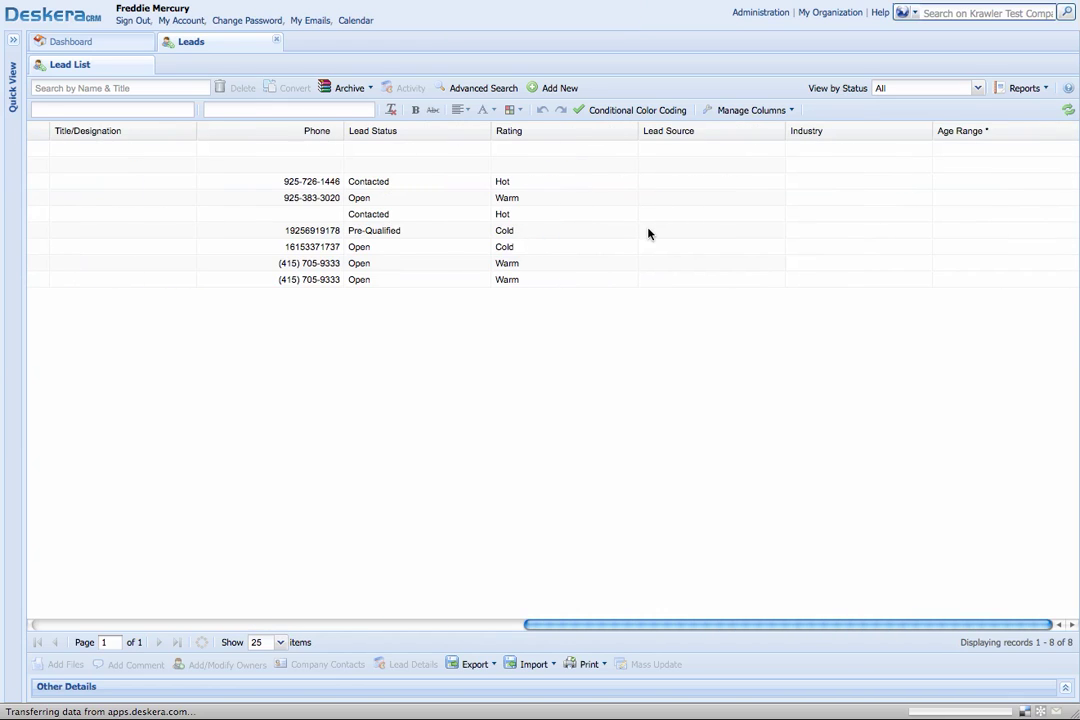
scroll(660, 232, left, 10)
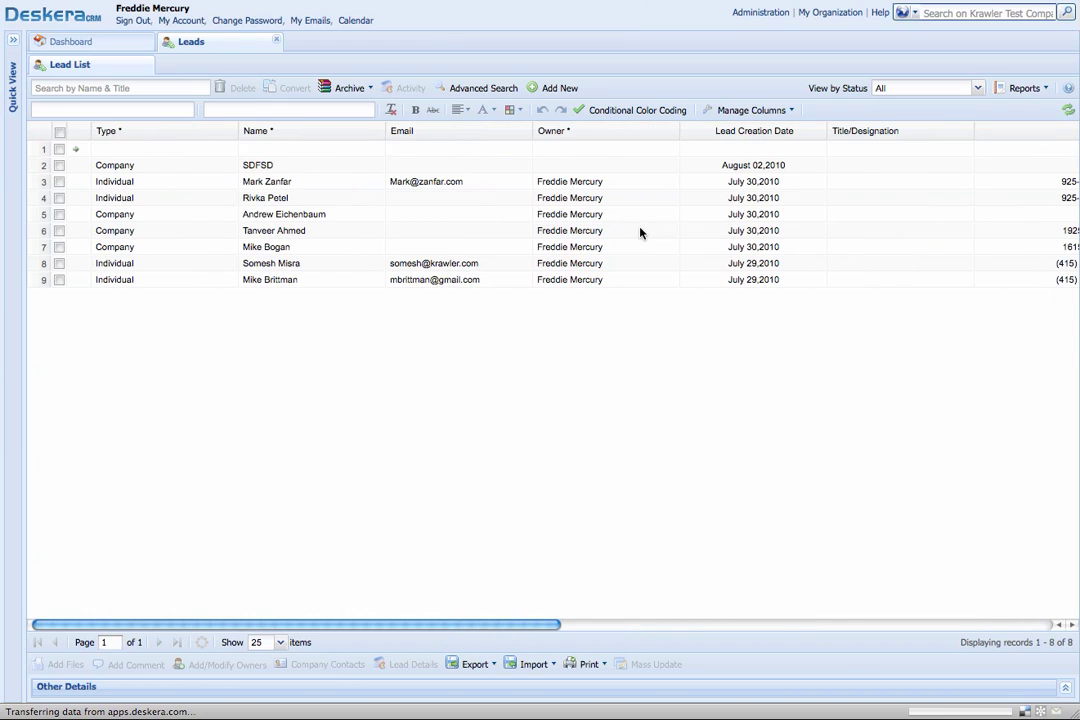
- Open the Accounts list from the dashboard and start a custom column with the header "Age Range" and a max length of 20
click(133, 43)
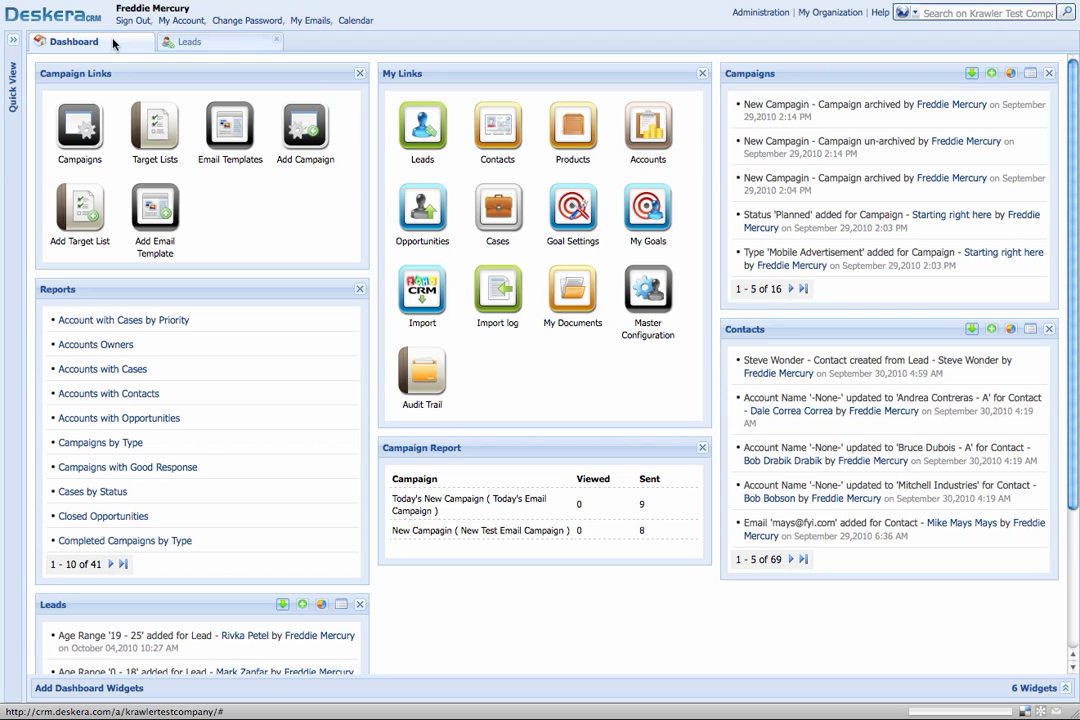
click(659, 137)
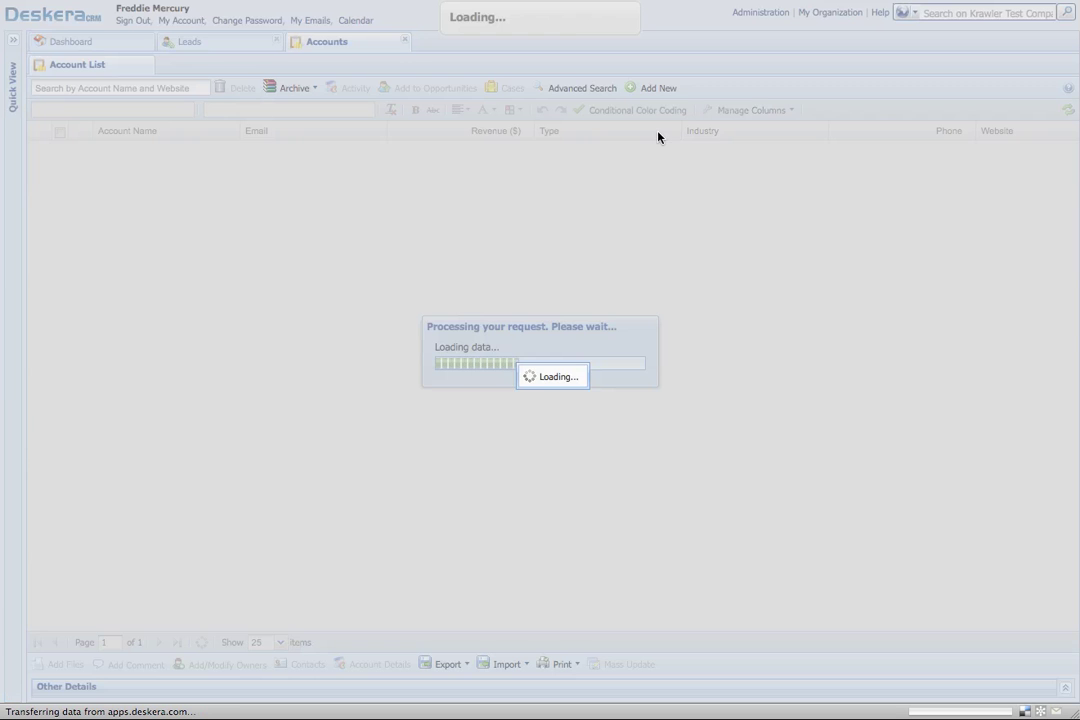
scroll(640, 194, right, 5)
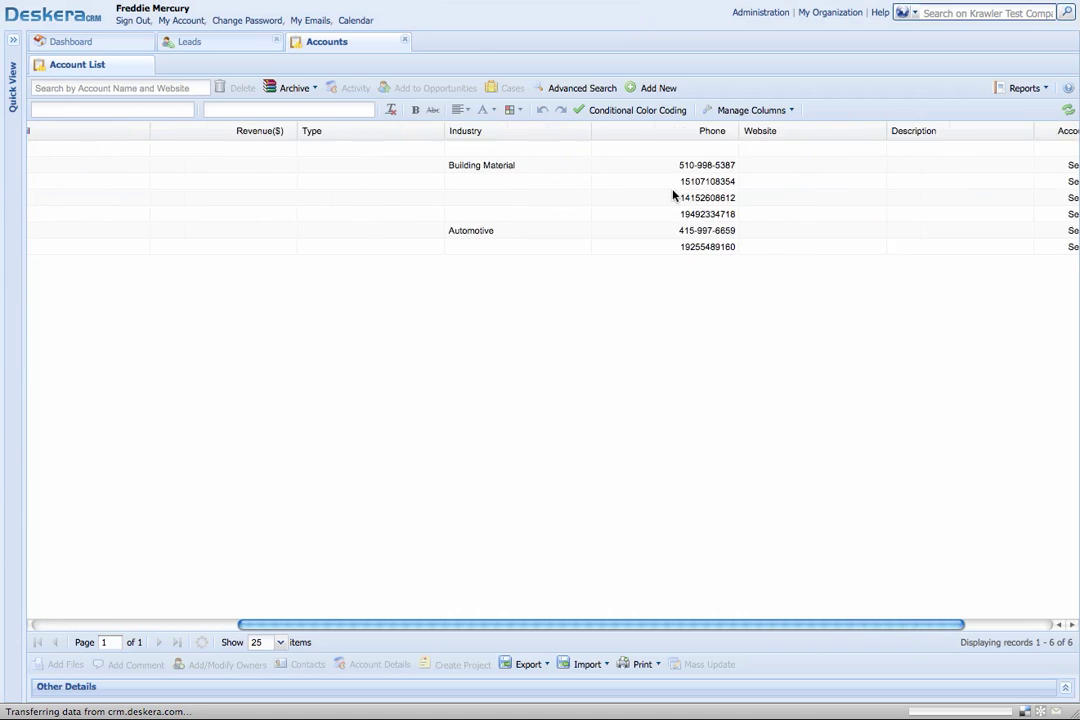
scroll(650, 198, left, 5)
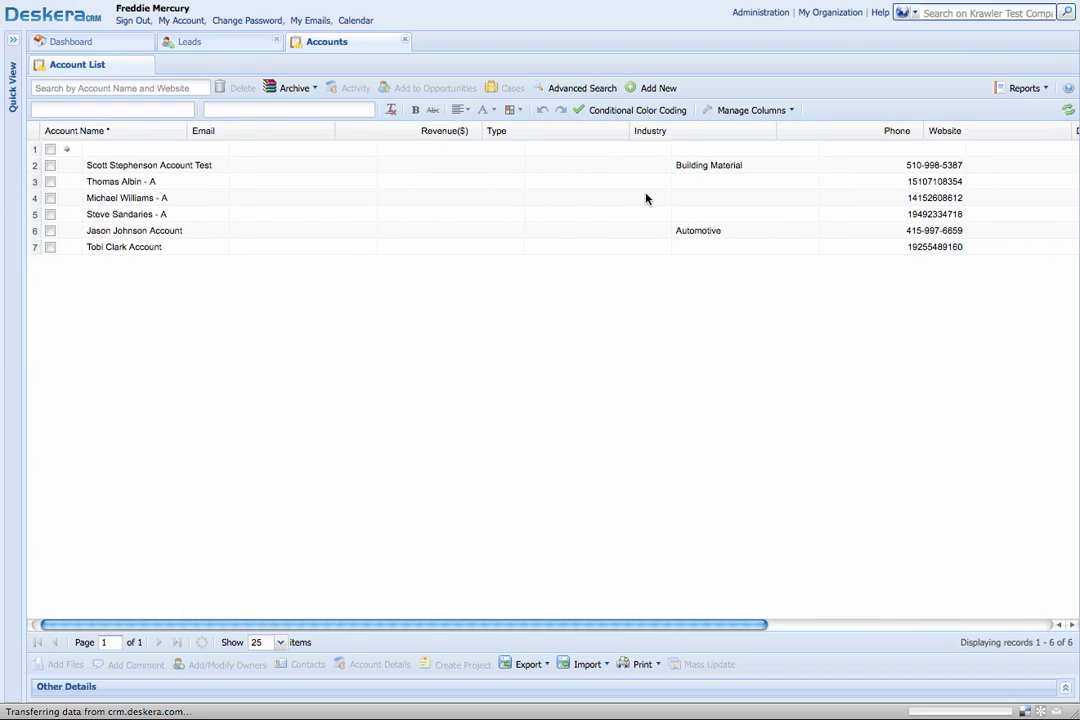
click(755, 113)
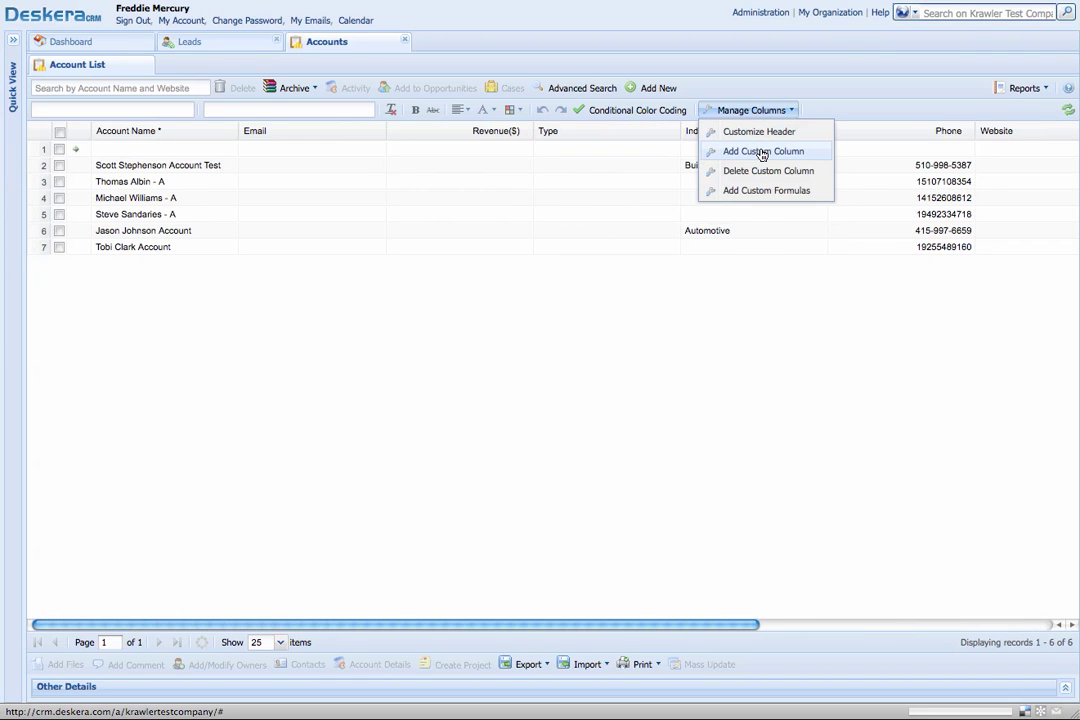
click(762, 154)
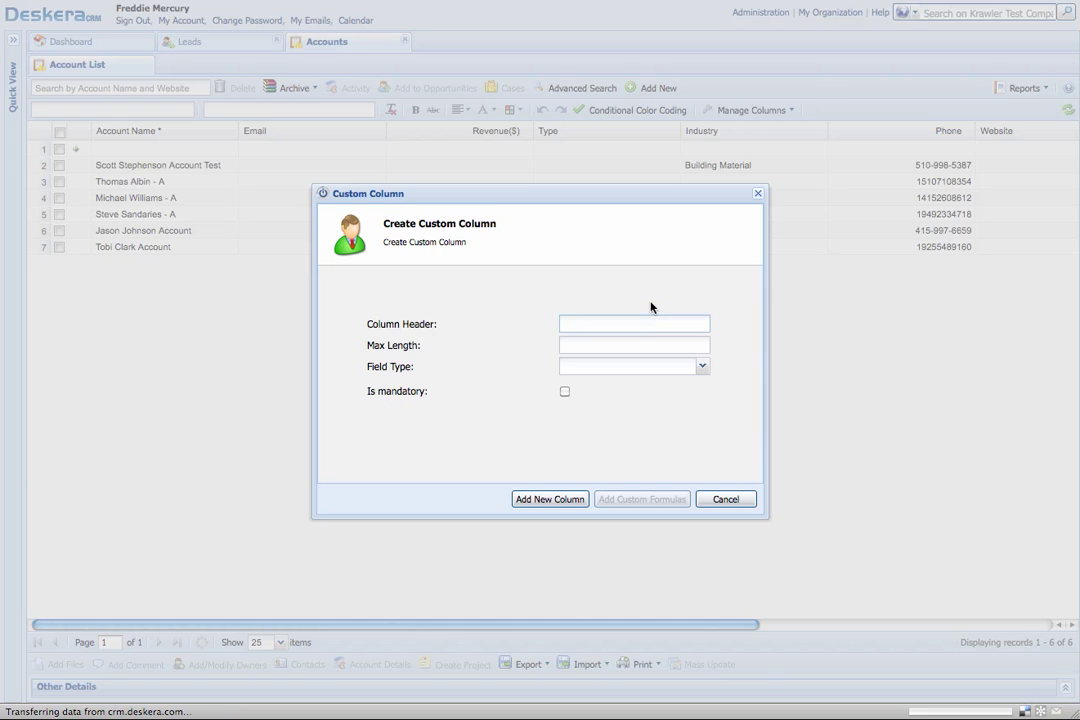
text(Age Range)
key(Tab)
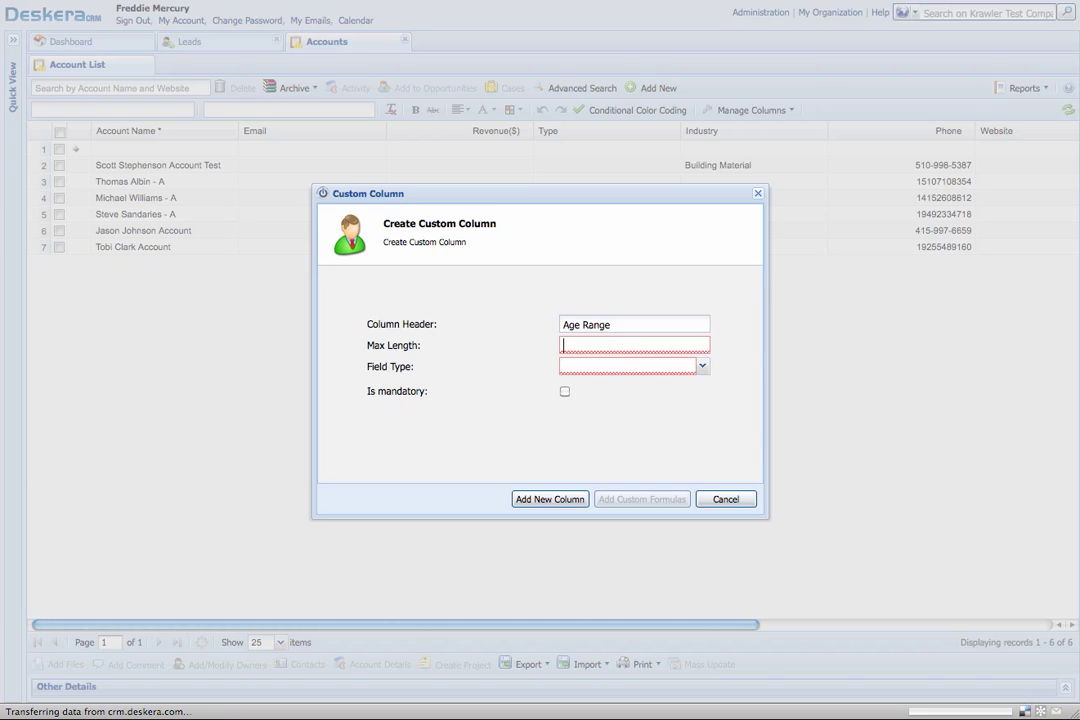
text(20)
key(Tab)
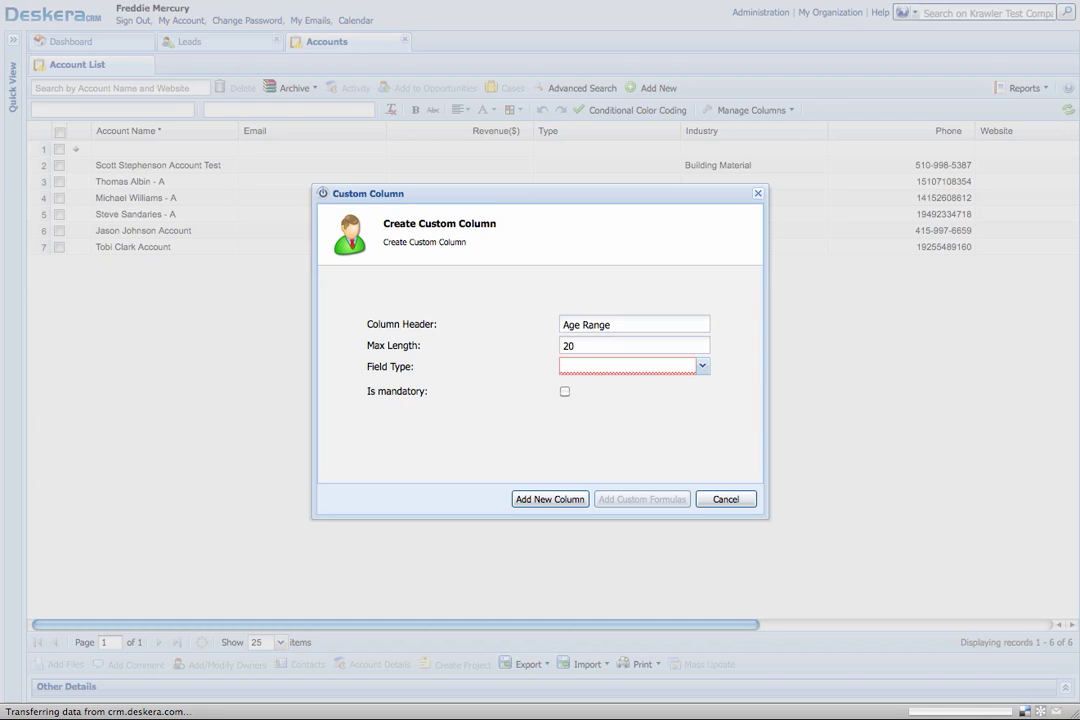
- Set the new accounts column's field type to Drop Down with the values N/A;0-18;19-25;26-35;36-45;46+
click(702, 366)
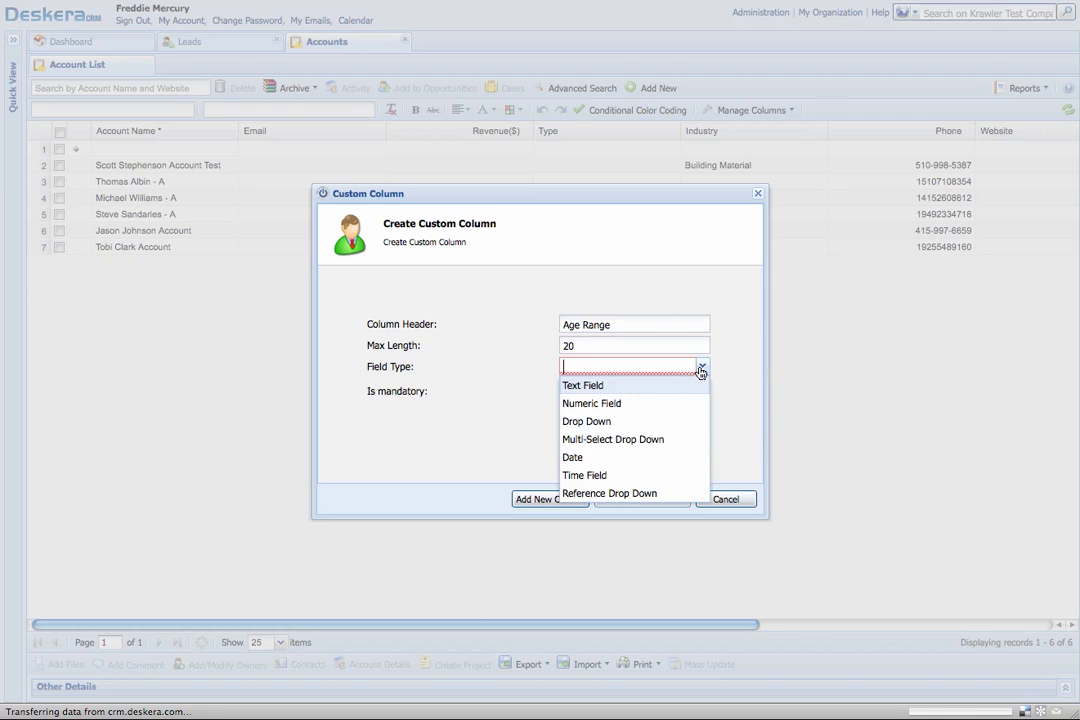
click(689, 419)
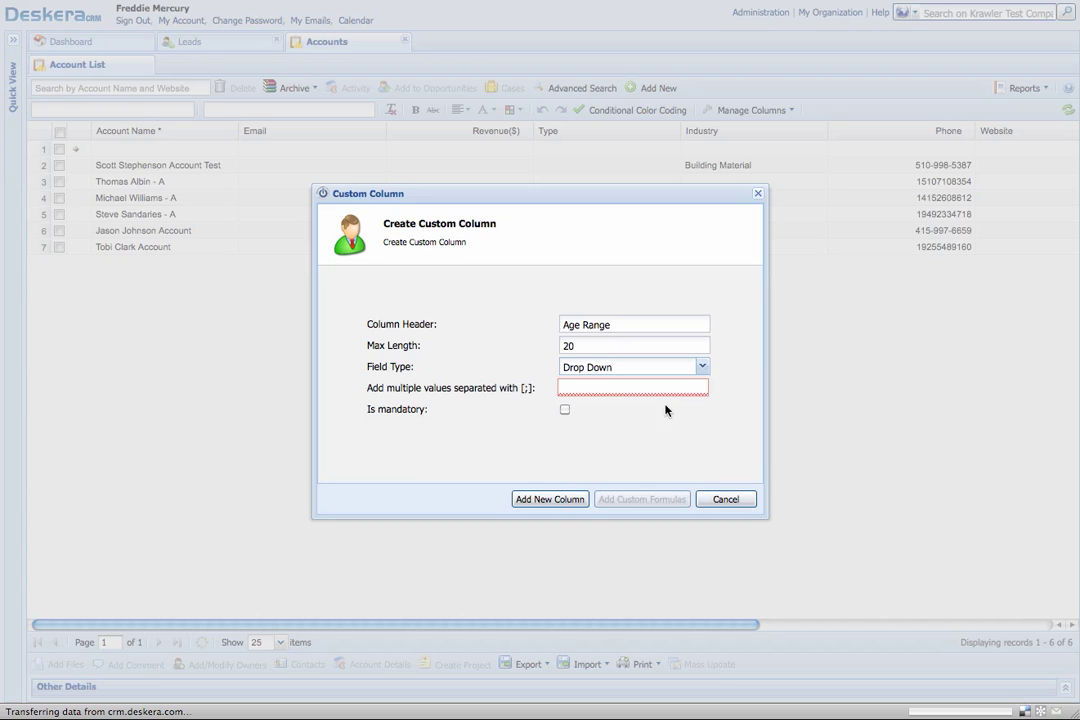
click(633, 389)
right_click(632, 391)
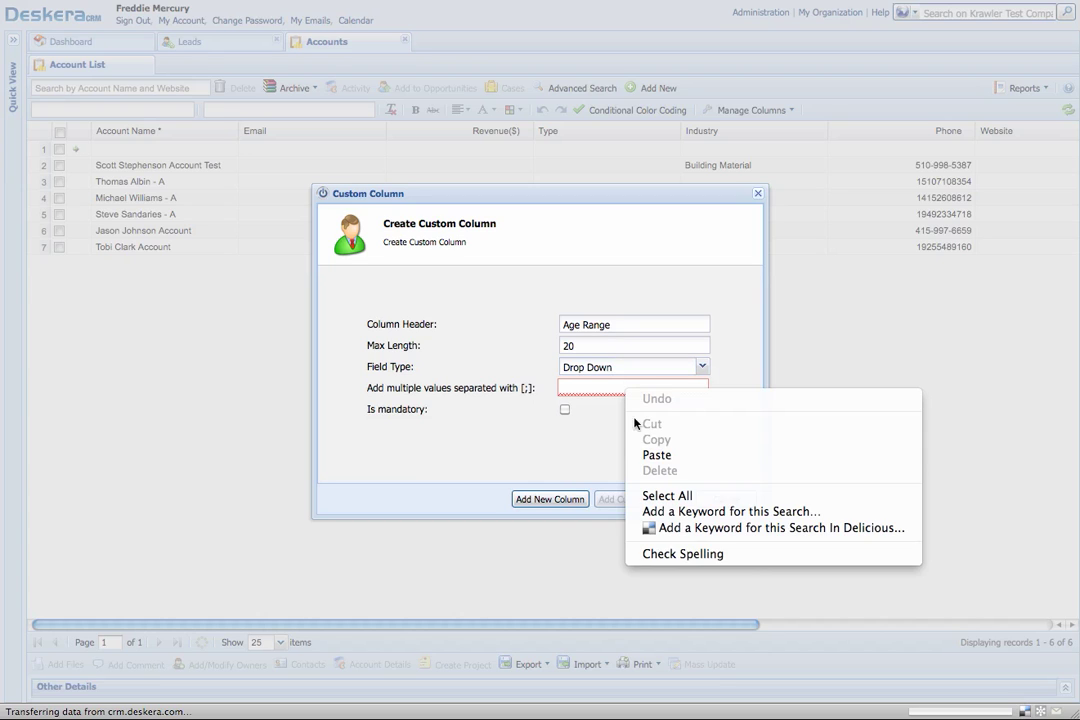
click(652, 452)
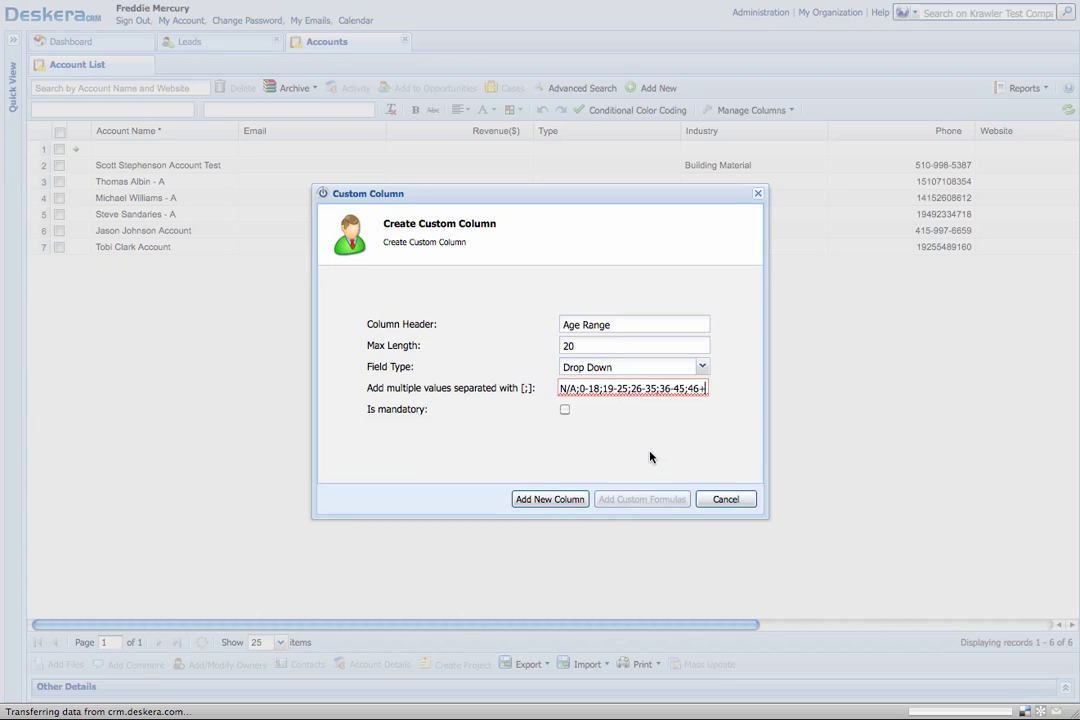
- Make the accounts Age Range column mandatory with N/A as its default value
click(565, 409)
click(636, 347)
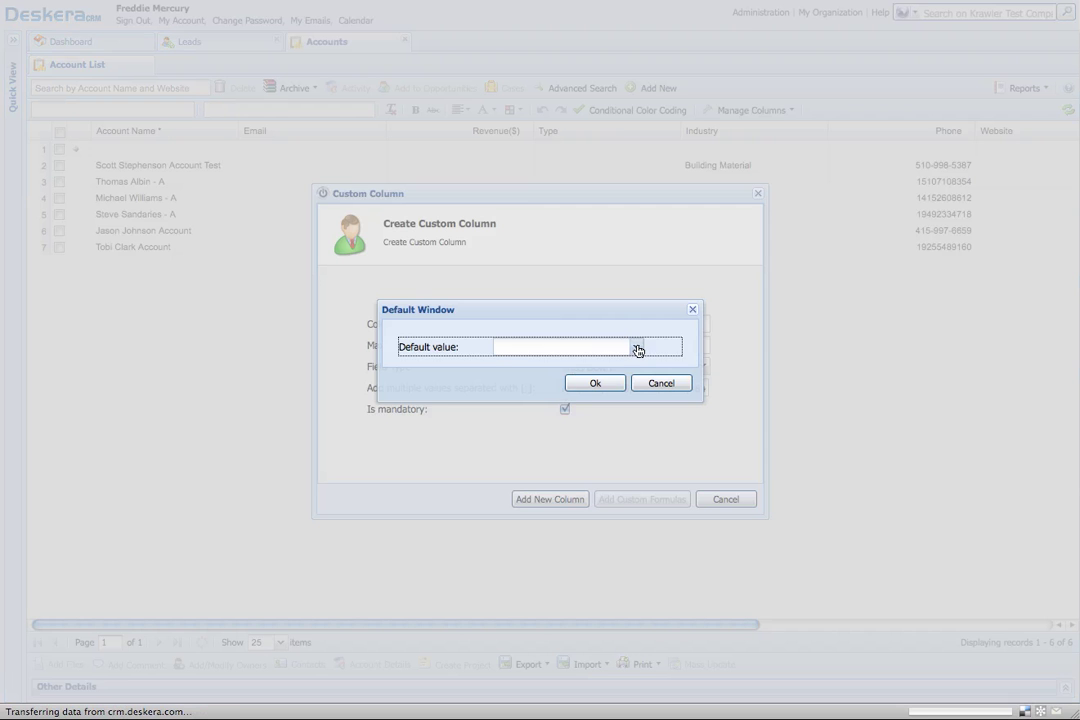
click(624, 366)
click(594, 382)
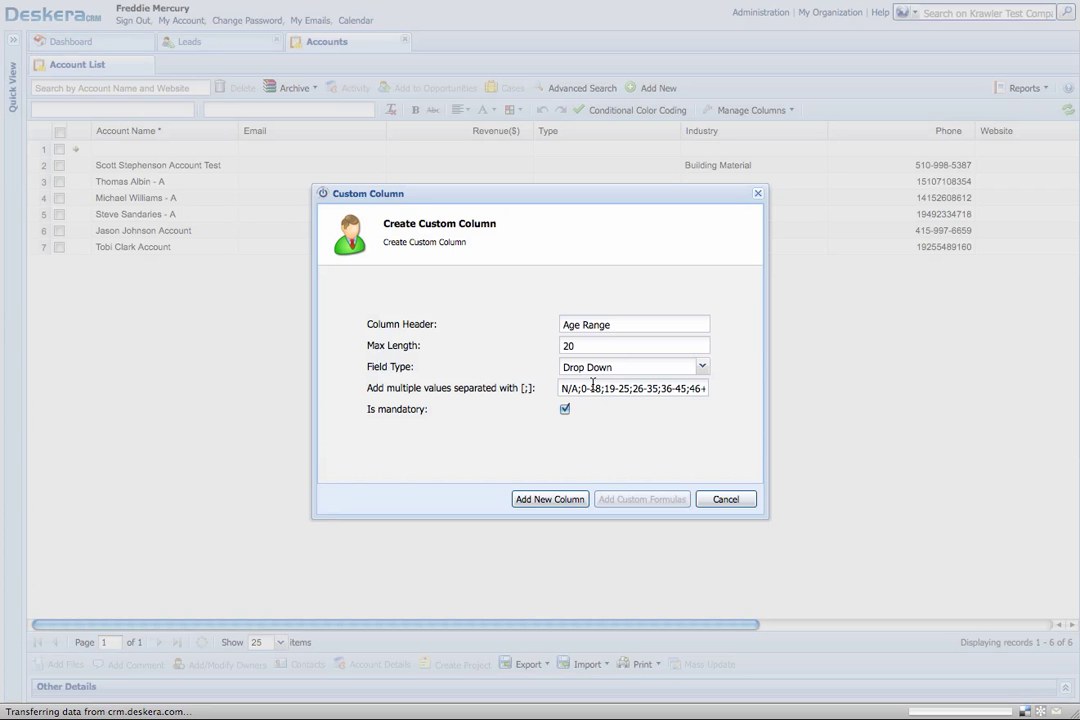
- Add the Age Range column to the accounts and close the Accounts list
click(560, 500)
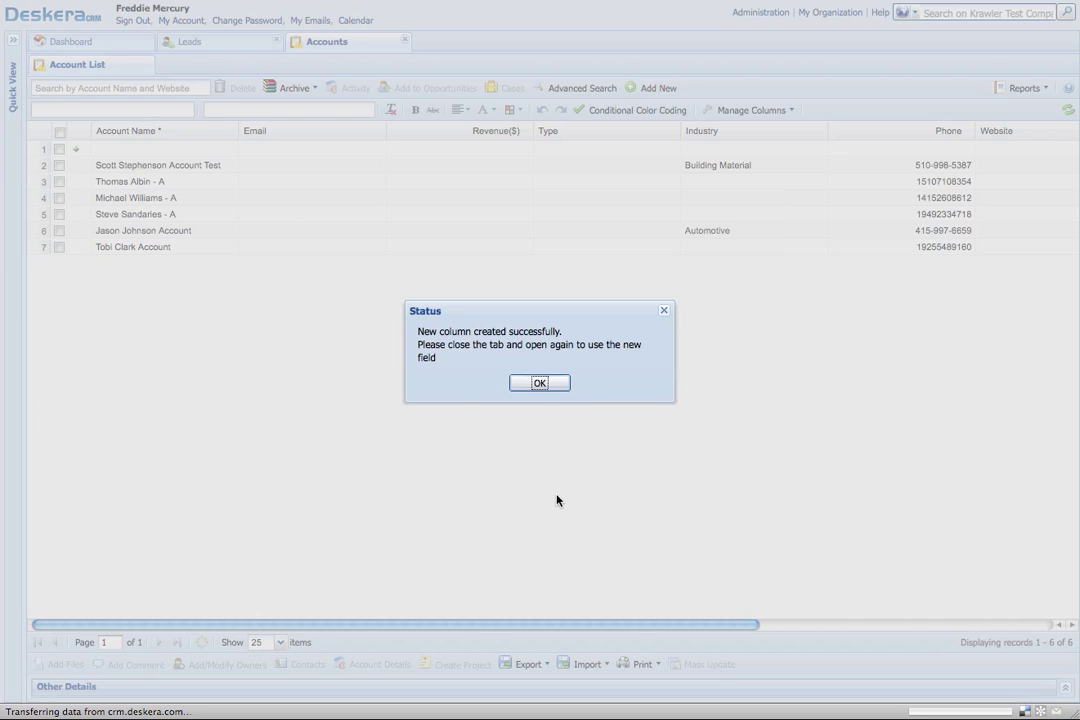
click(540, 385)
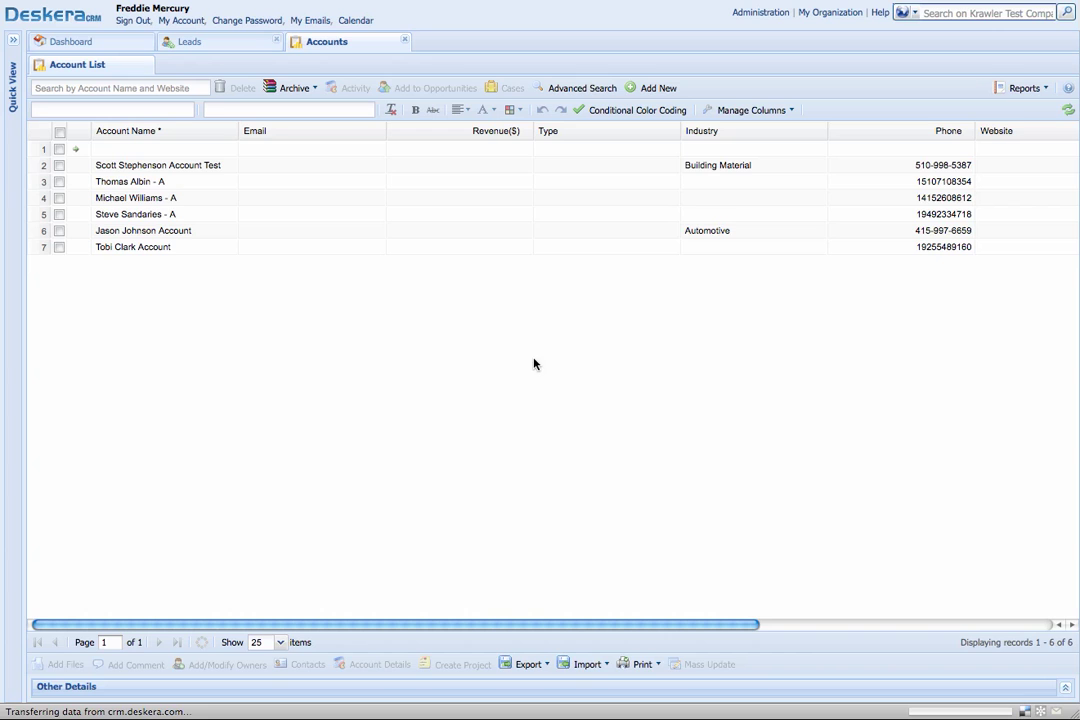
click(405, 44)
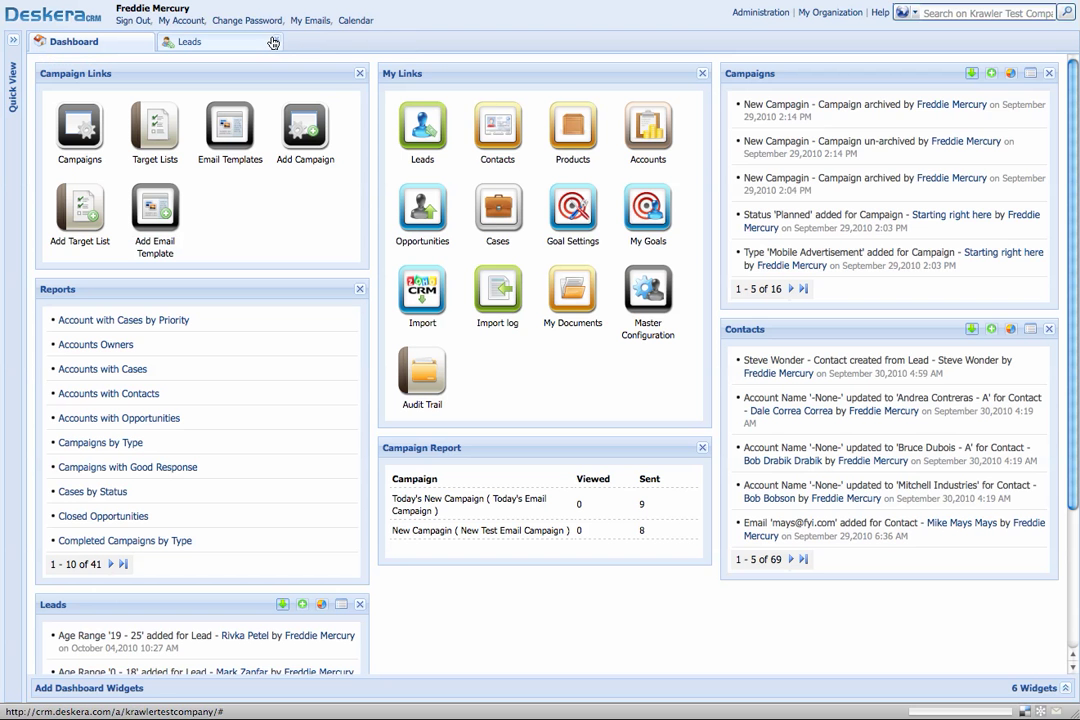
- Check the Accounts list for the Age Range column, then close the Accounts and Leads lists
click(645, 133)
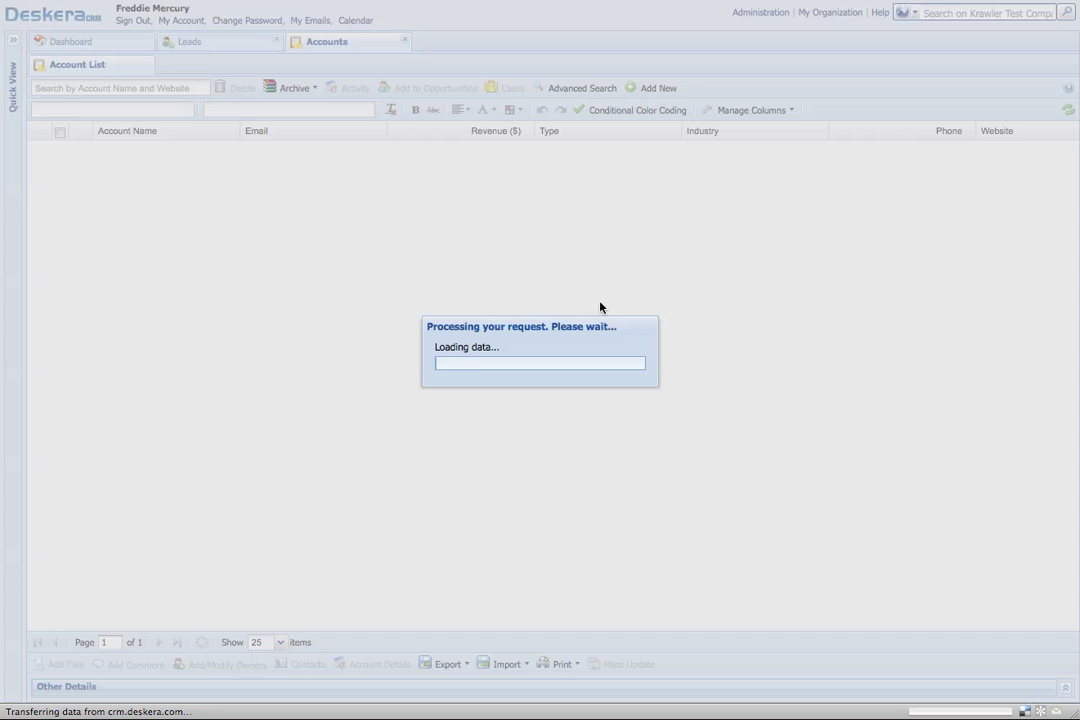
scroll(614, 307, right, 10)
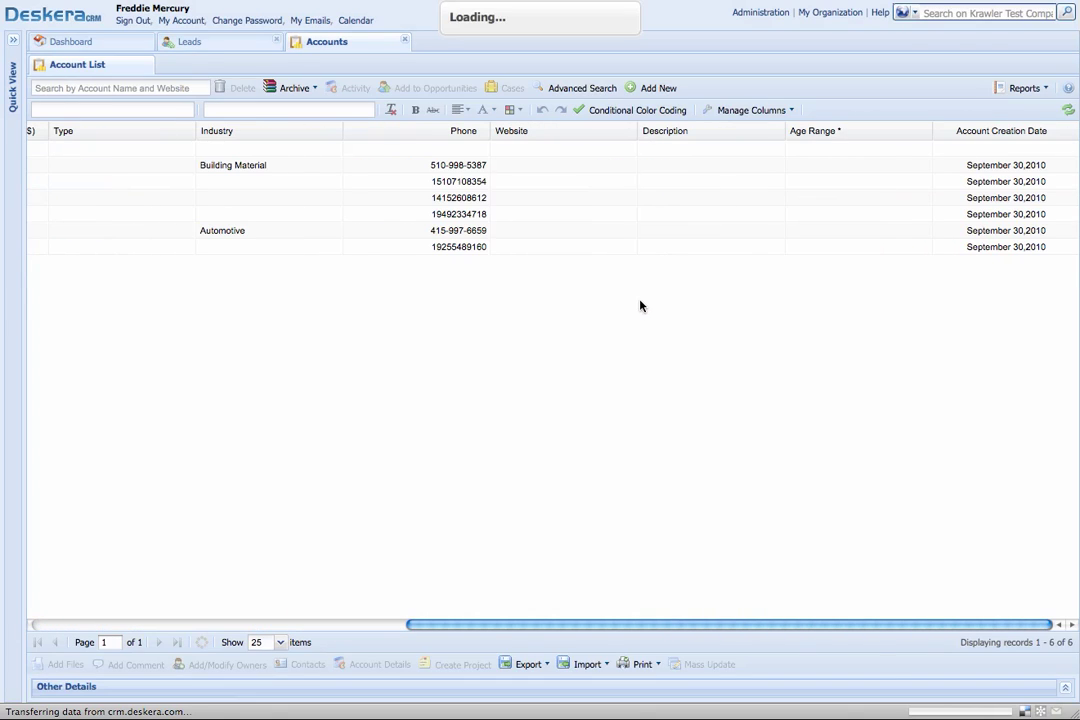
scroll(770, 207, left, 10)
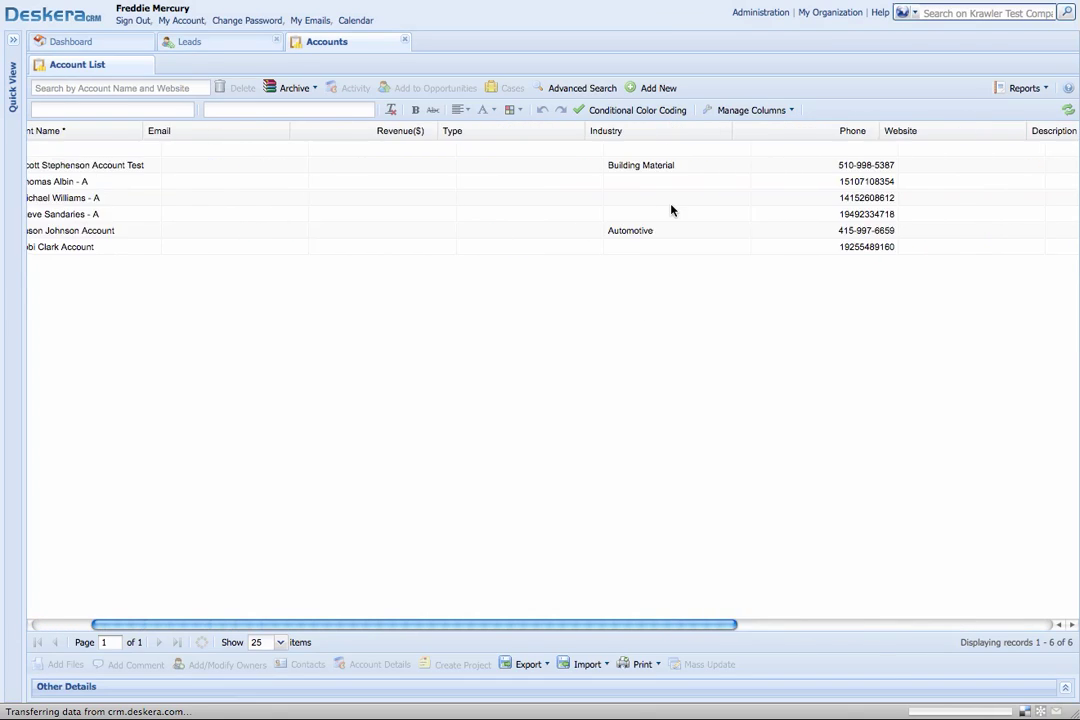
click(404, 41)
click(276, 41)
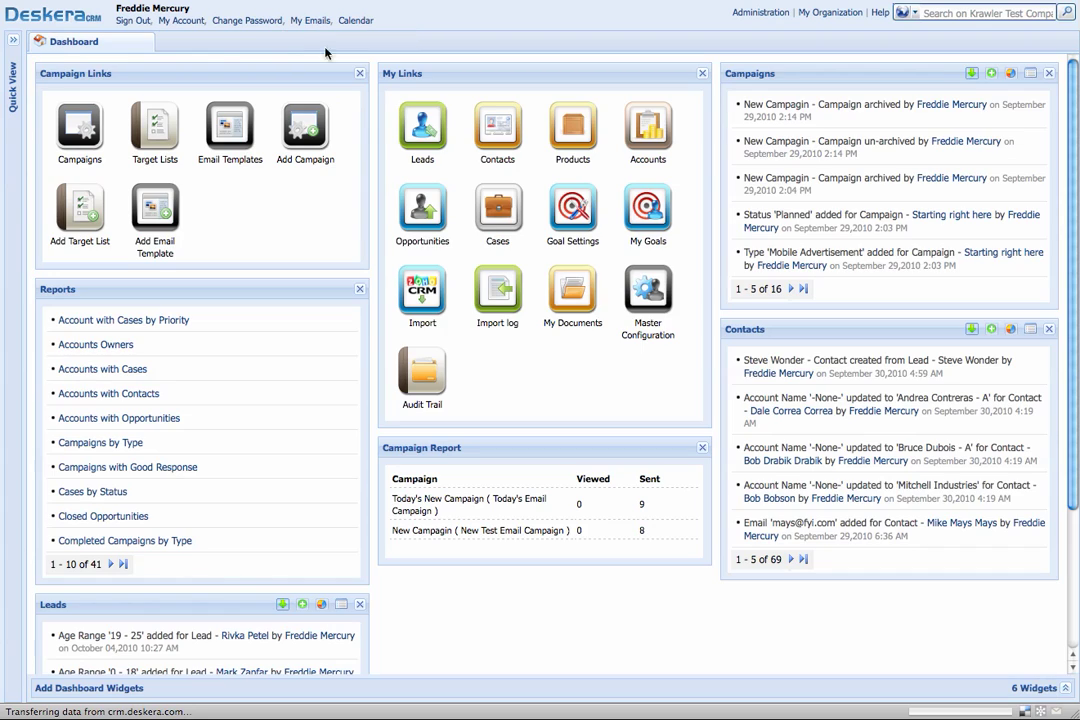
- Open the lead-to-account header mappings from Master Configuration
click(633, 292)
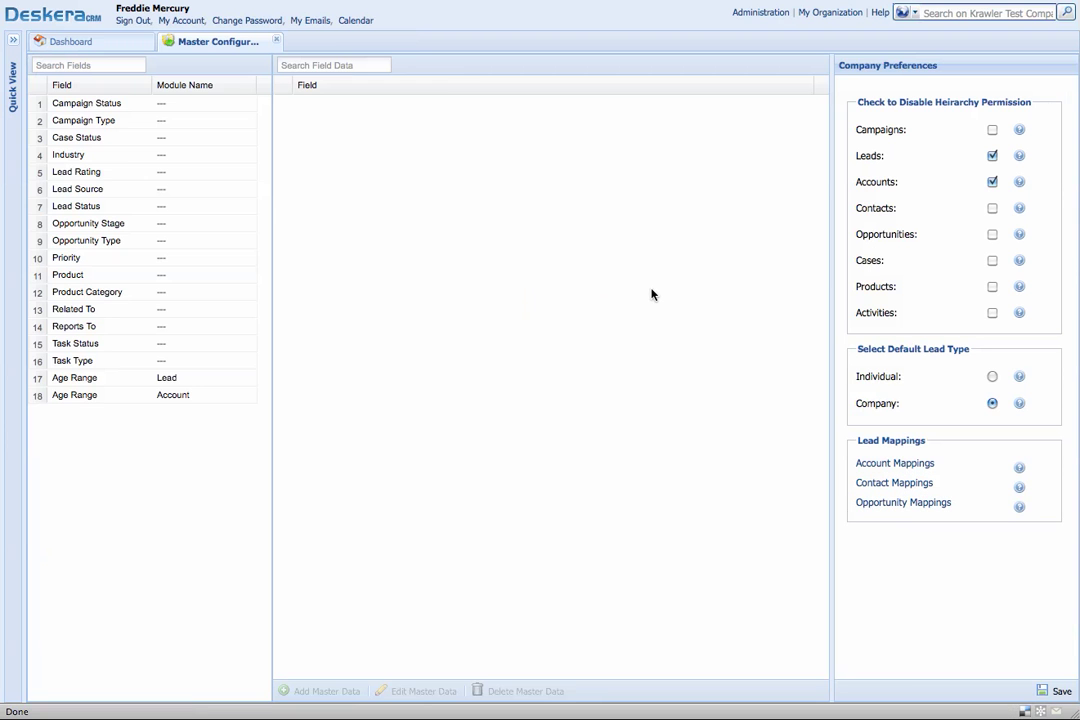
click(95, 379)
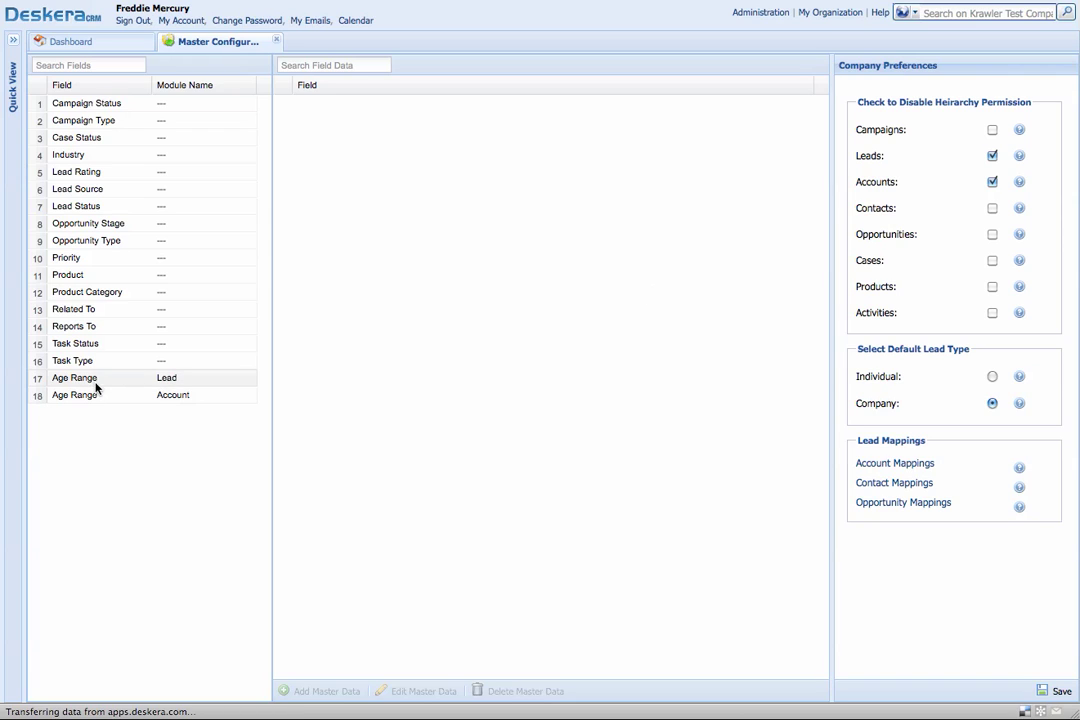
click(905, 466)
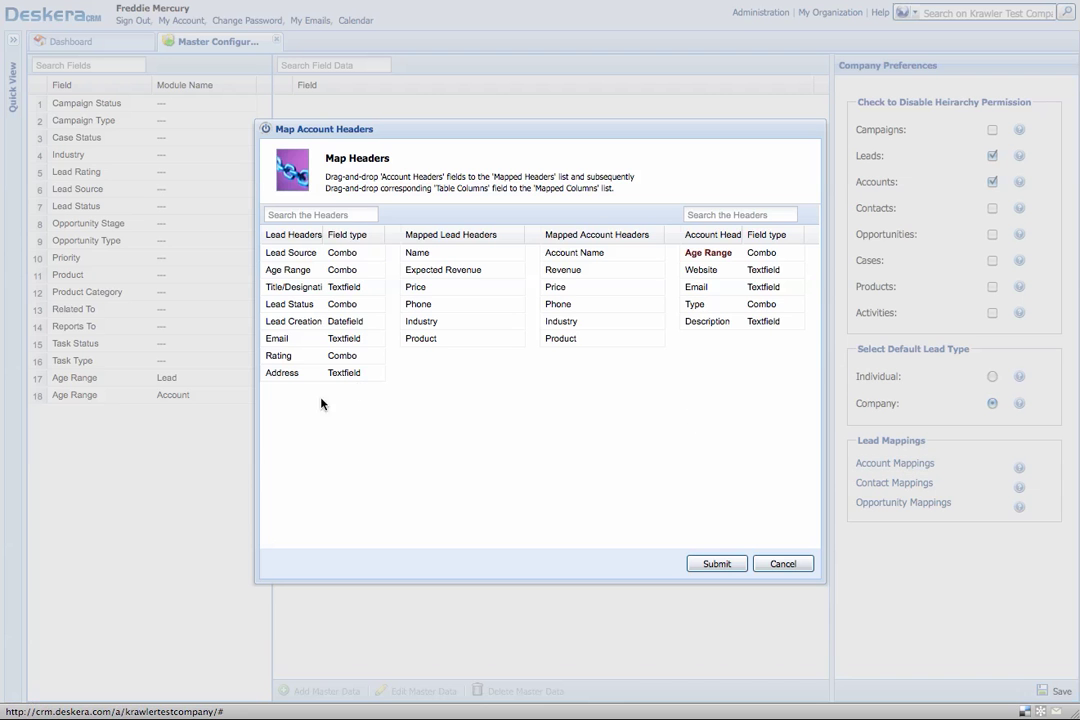
- Map the lead Age Range header to the account Age Range header, submitting the mapping before leaving Master Configuration
drag(342, 270, 430, 363)
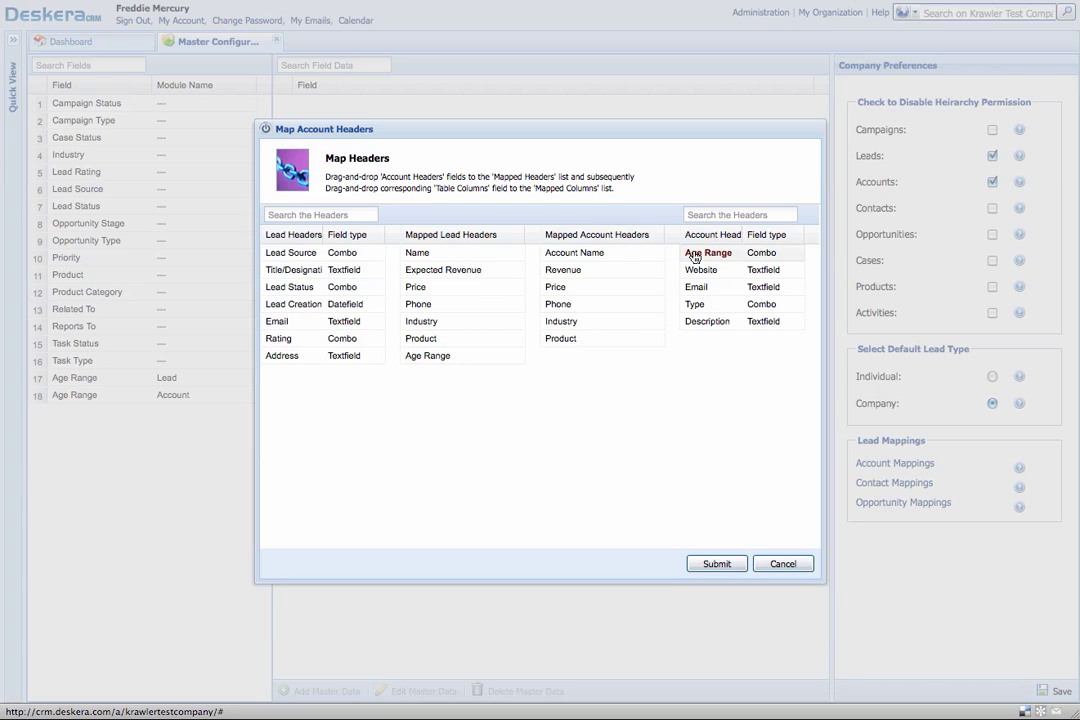
drag(696, 253, 607, 363)
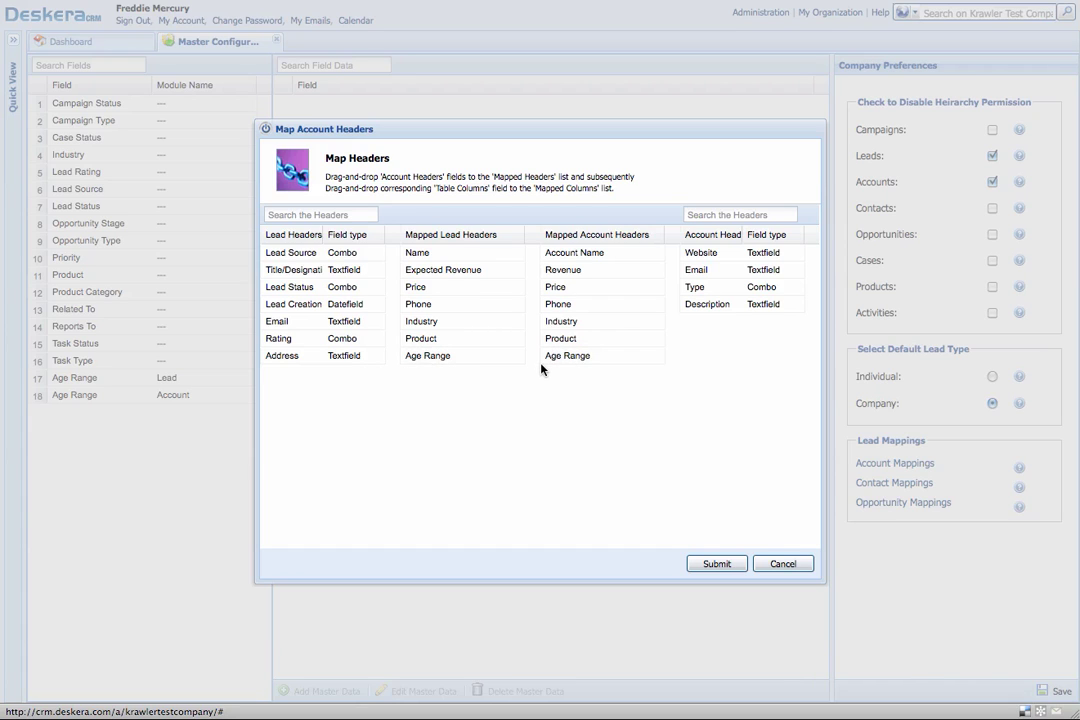
click(717, 564)
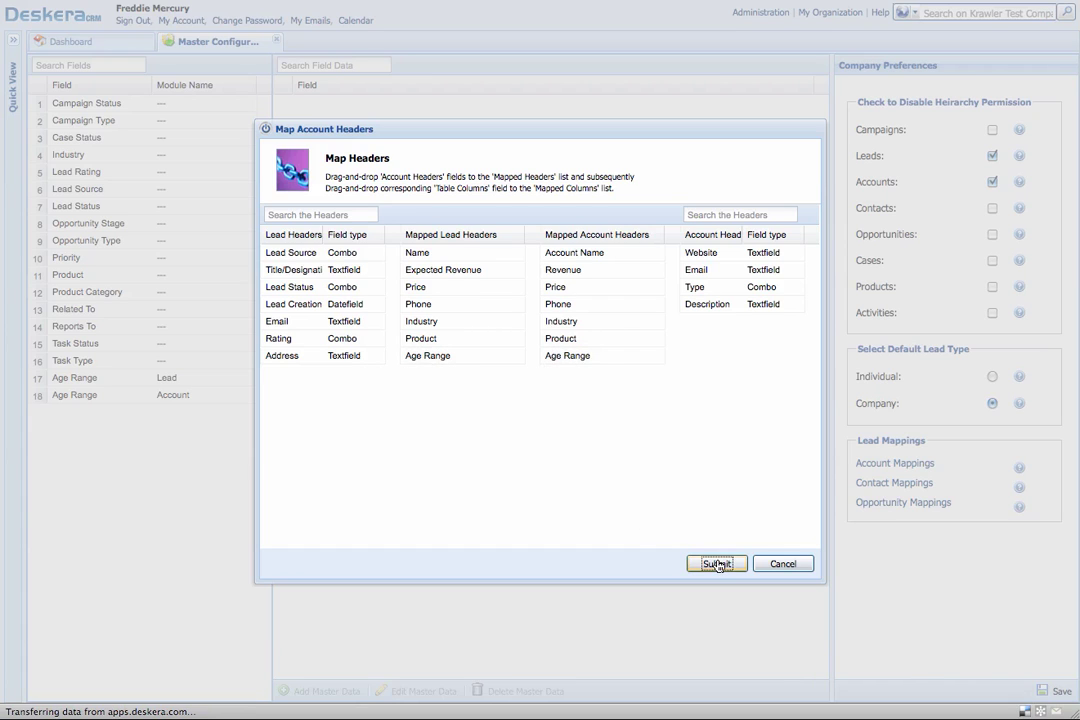
click(549, 377)
click(768, 565)
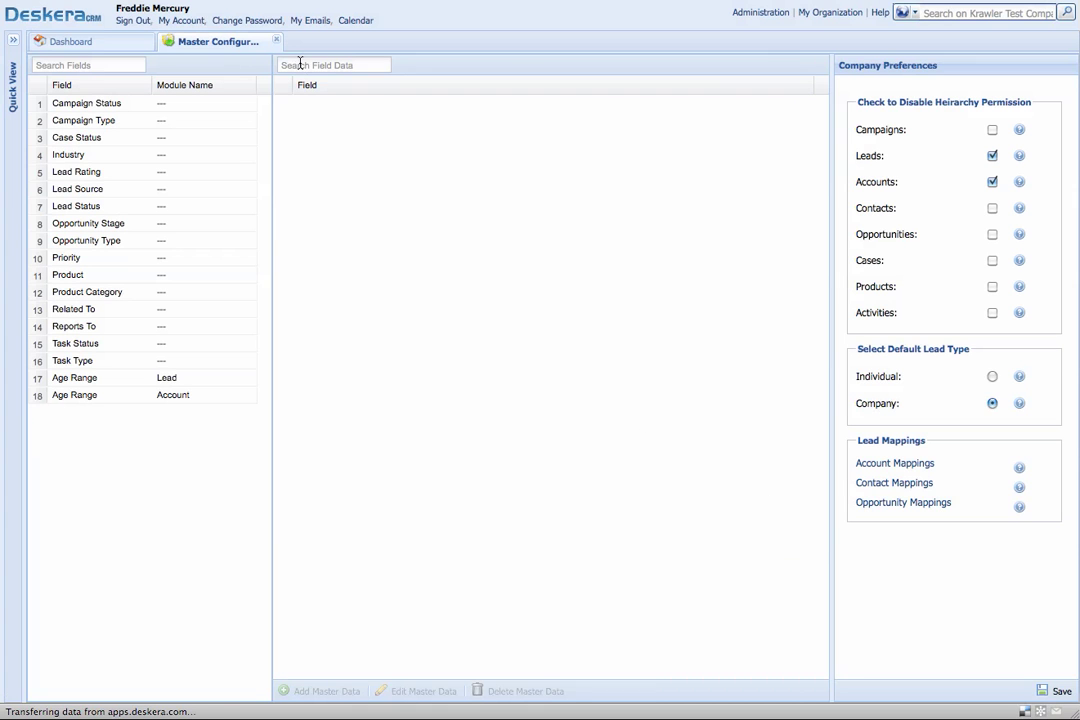
click(276, 41)
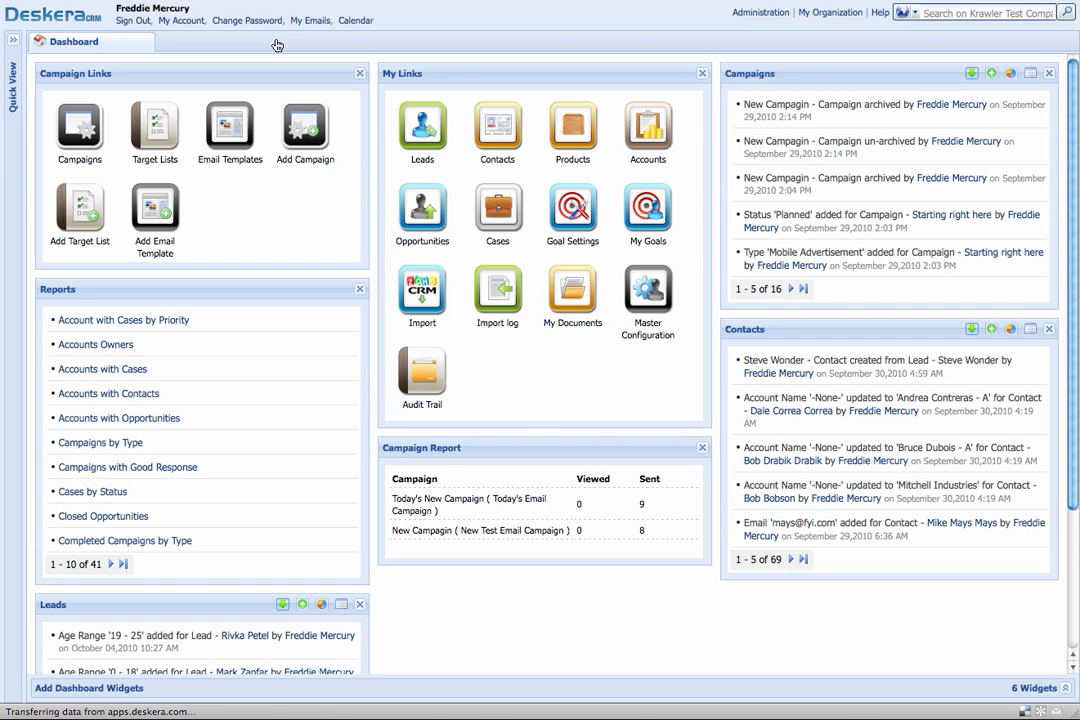
- Open the Leads list and move the Age Range column between Lead Creation Date and Title/Designation
click(421, 120)
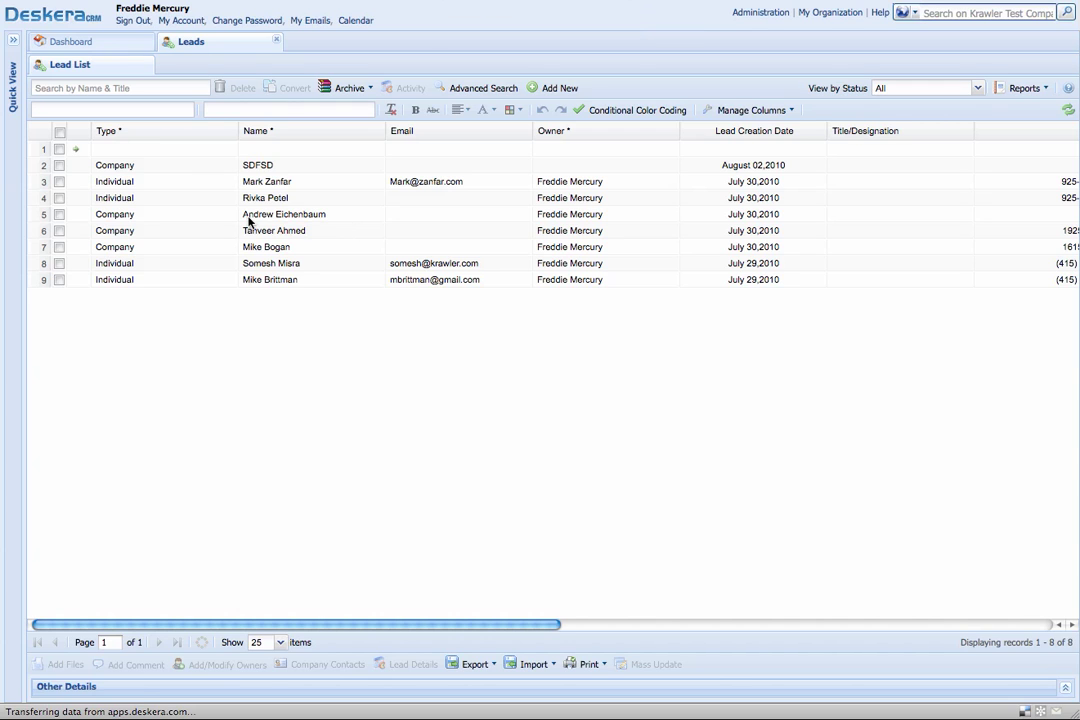
click(60, 182)
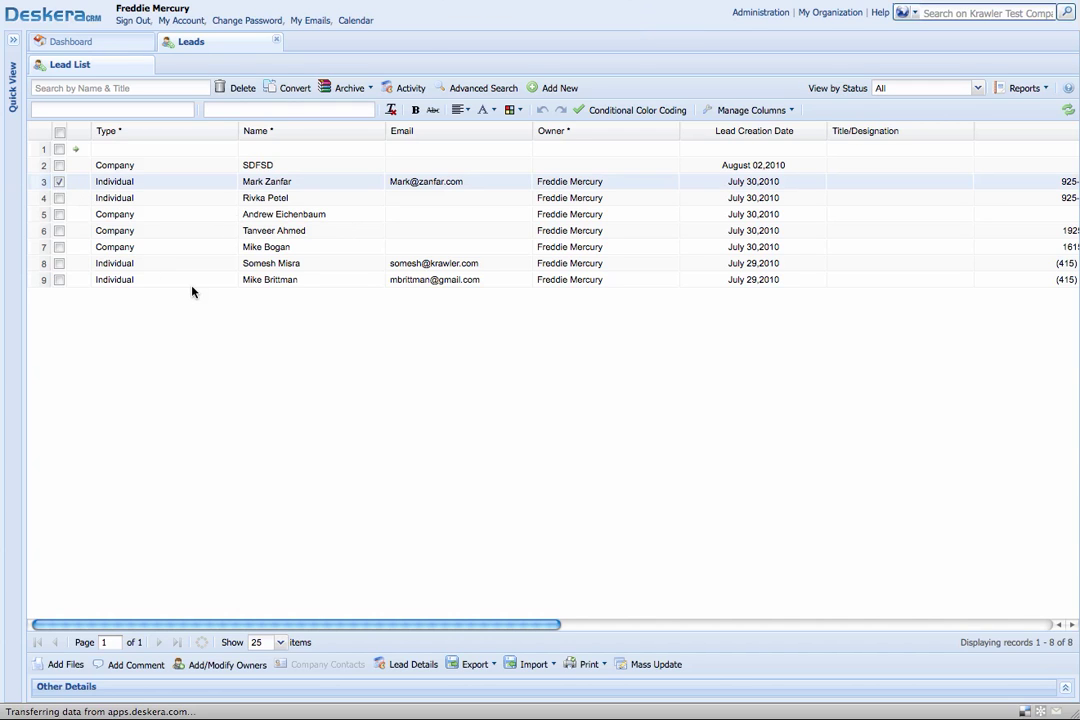
scroll(215, 298, right, 5)
scroll(236, 305, right, 5)
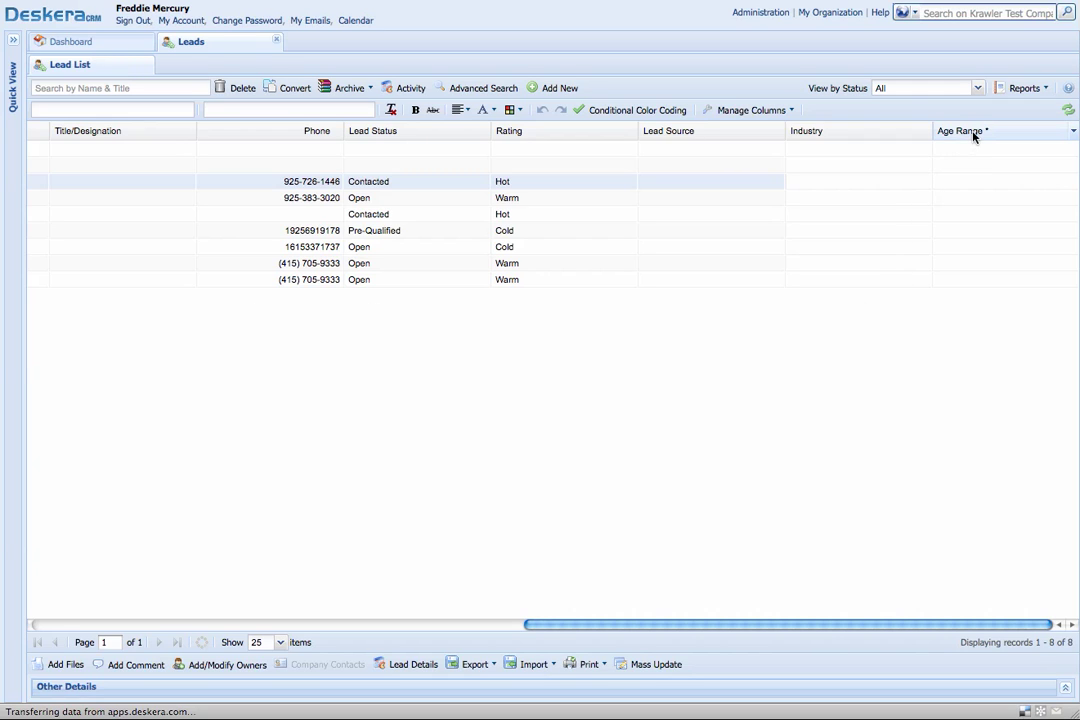
drag(986, 132, 42, 135)
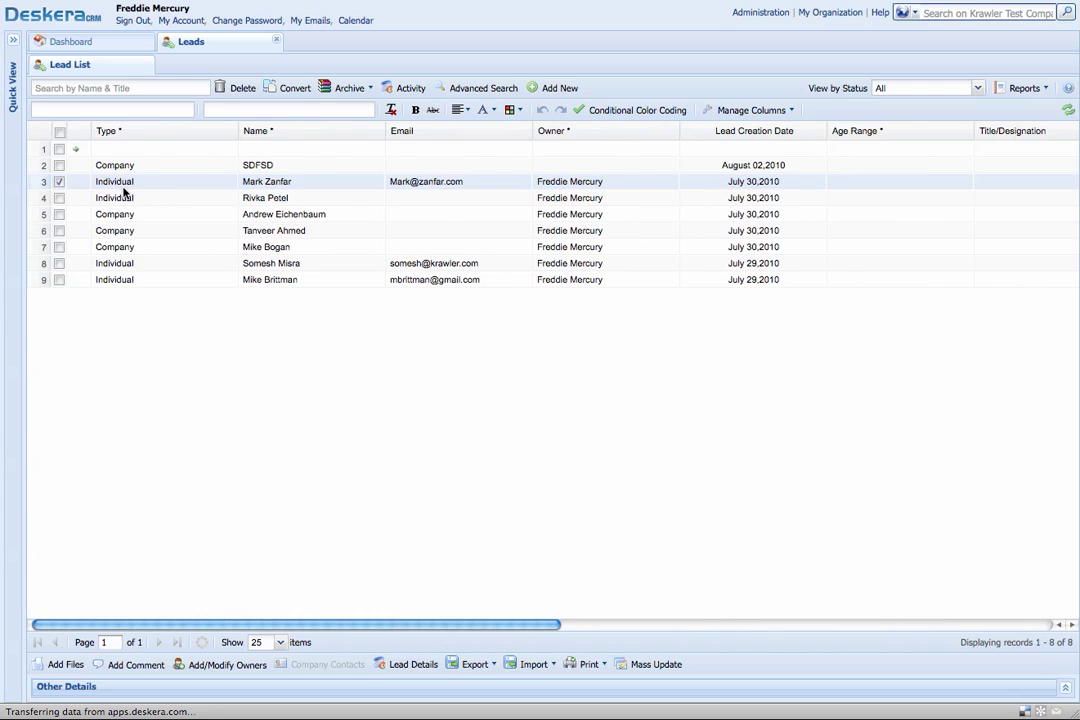
- Set the Age Range of the individual lead in row 3 to 36-45
double_click(880, 183)
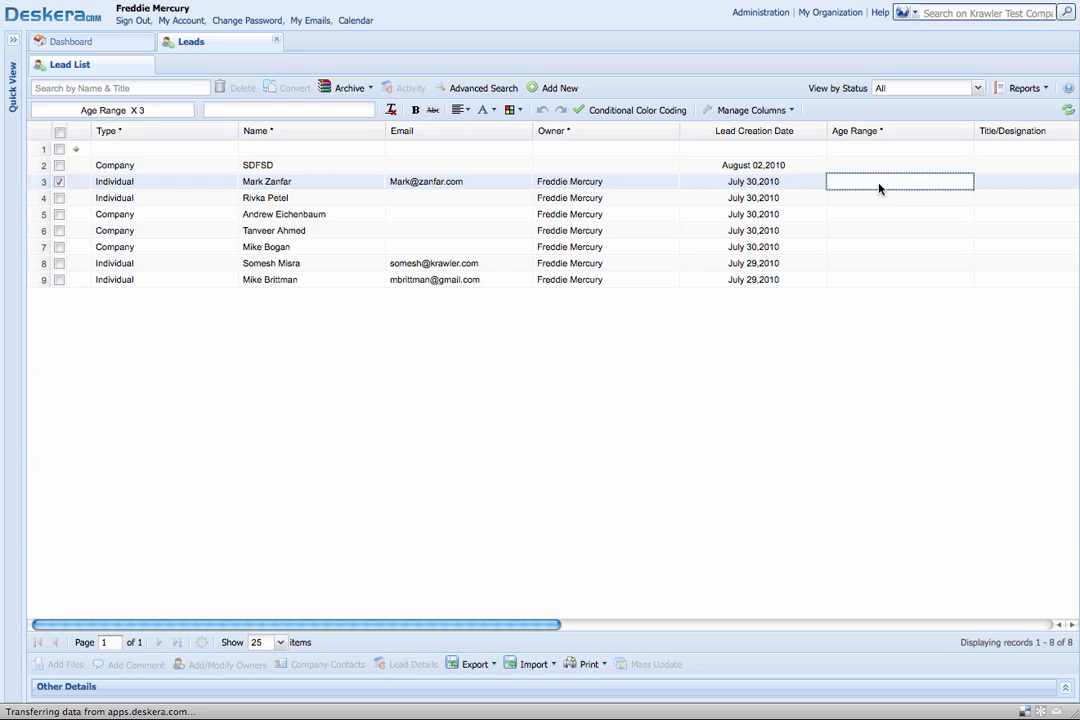
click(965, 183)
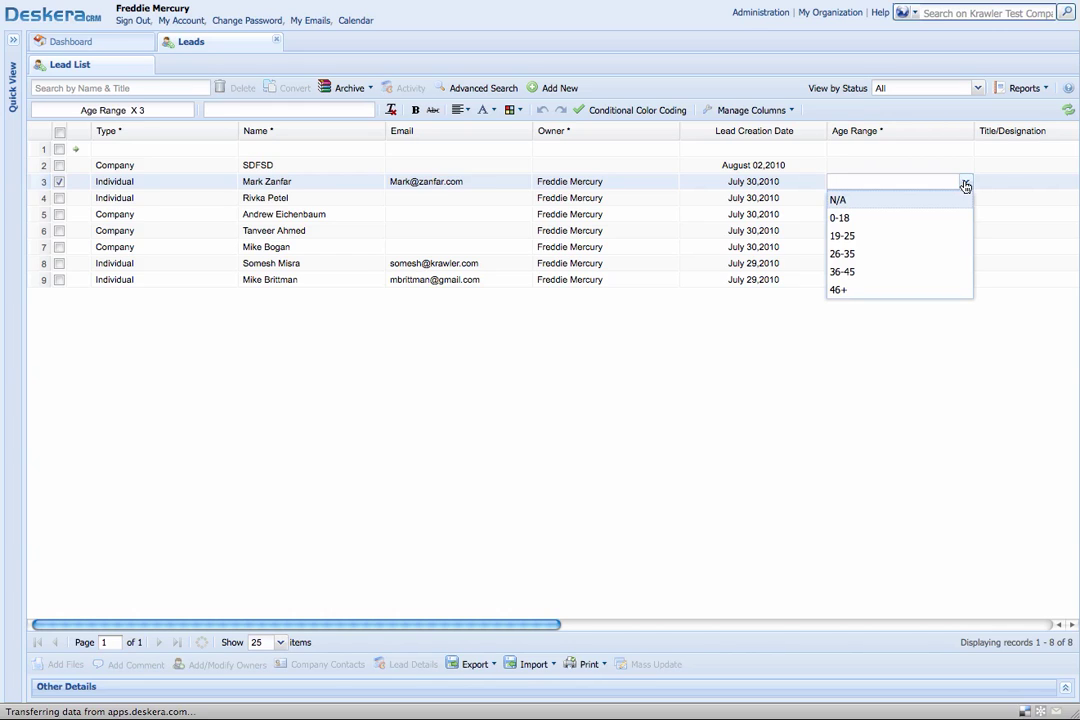
click(951, 273)
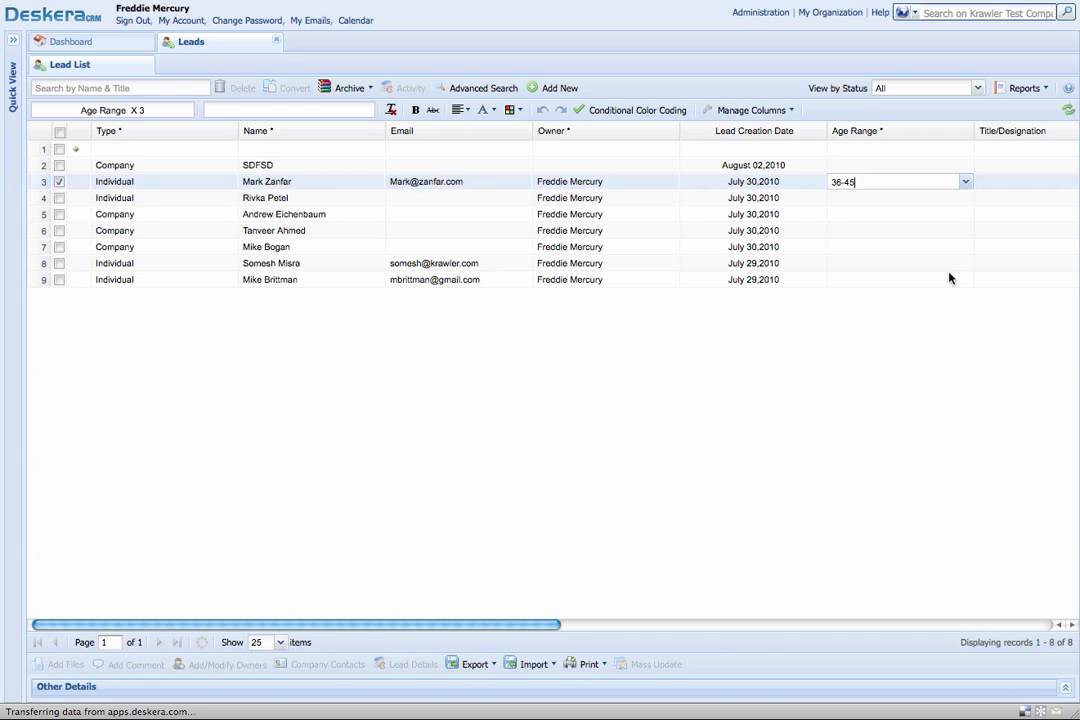
click(888, 302)
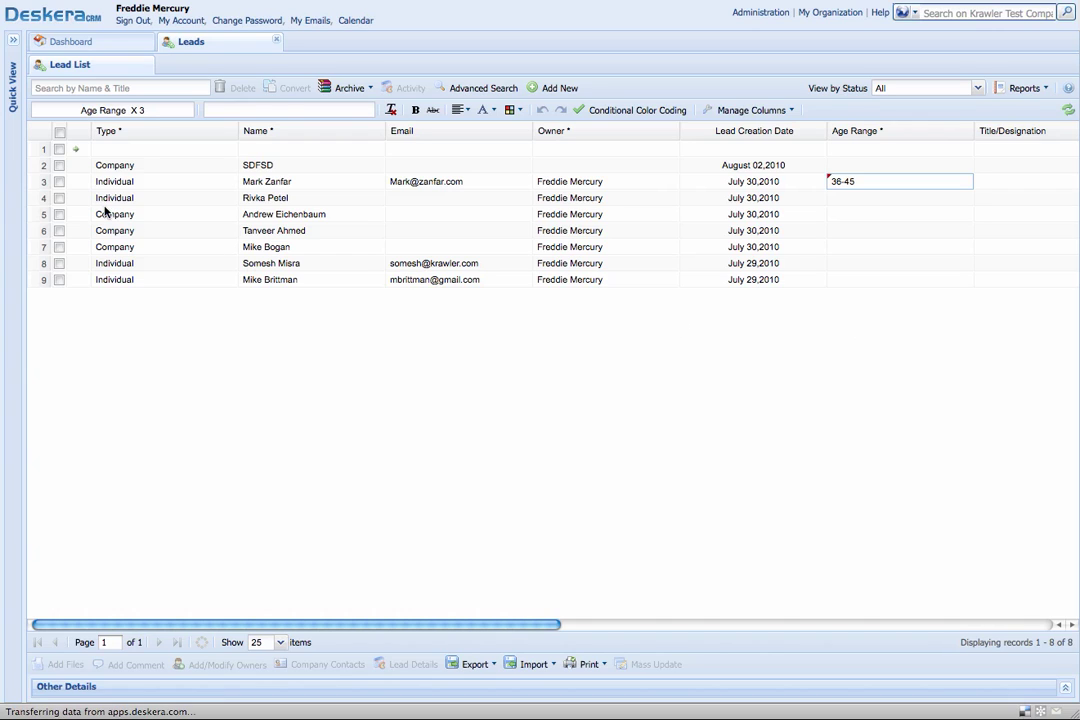
- Convert the row 3 lead to an account, ending the account name with "Test Account" instead of "- A", and close the Leads list
click(59, 182)
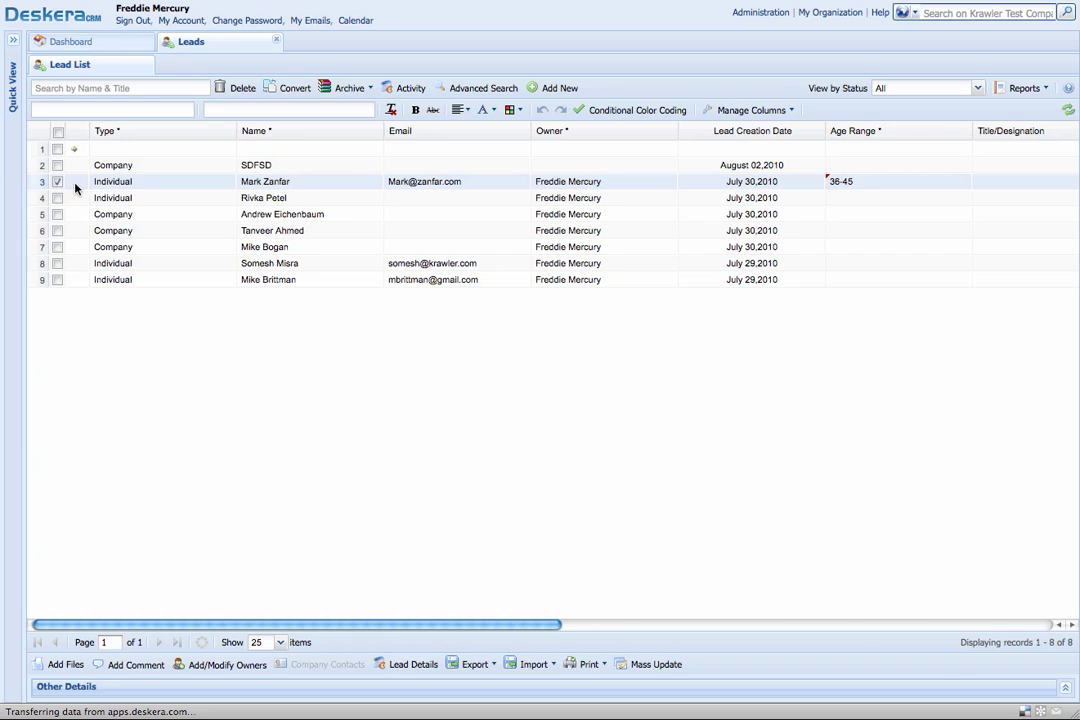
click(289, 89)
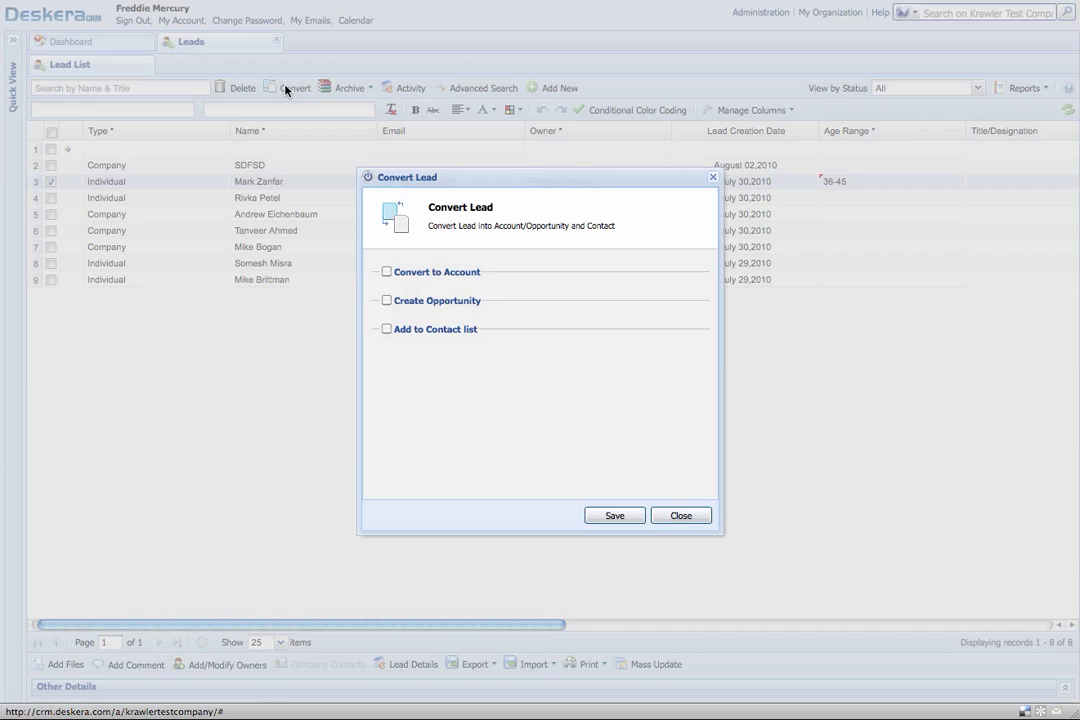
click(386, 272)
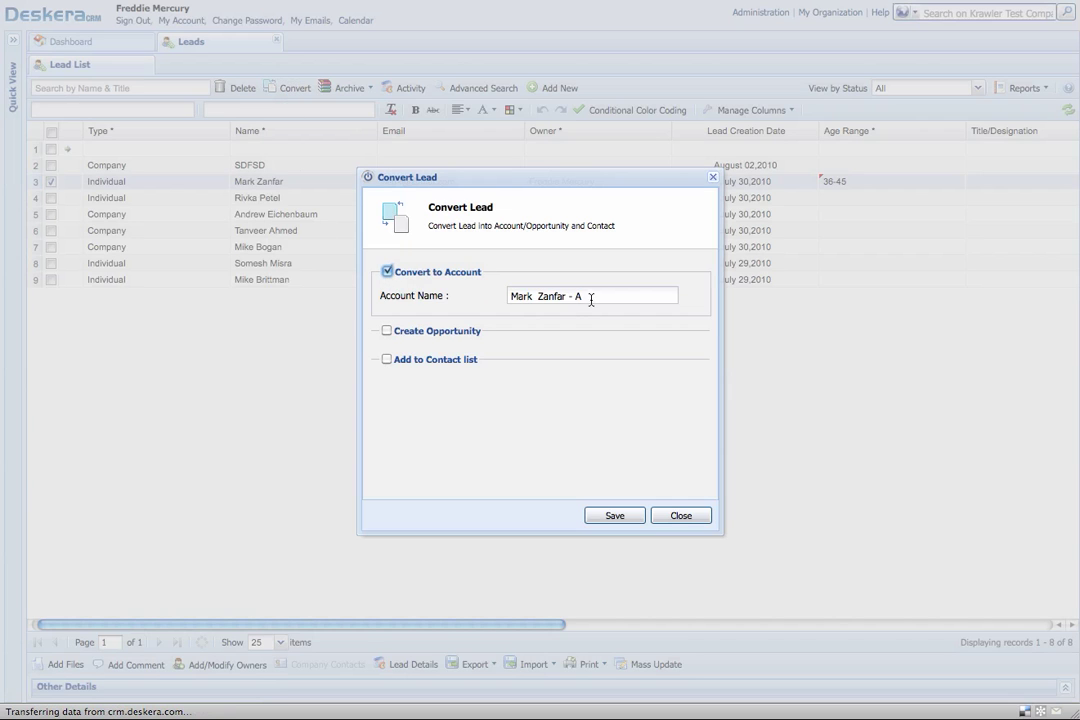
key(BackSpace)
key(BackSpace)
key(BackSpace)
text(Test Account)
click(616, 516)
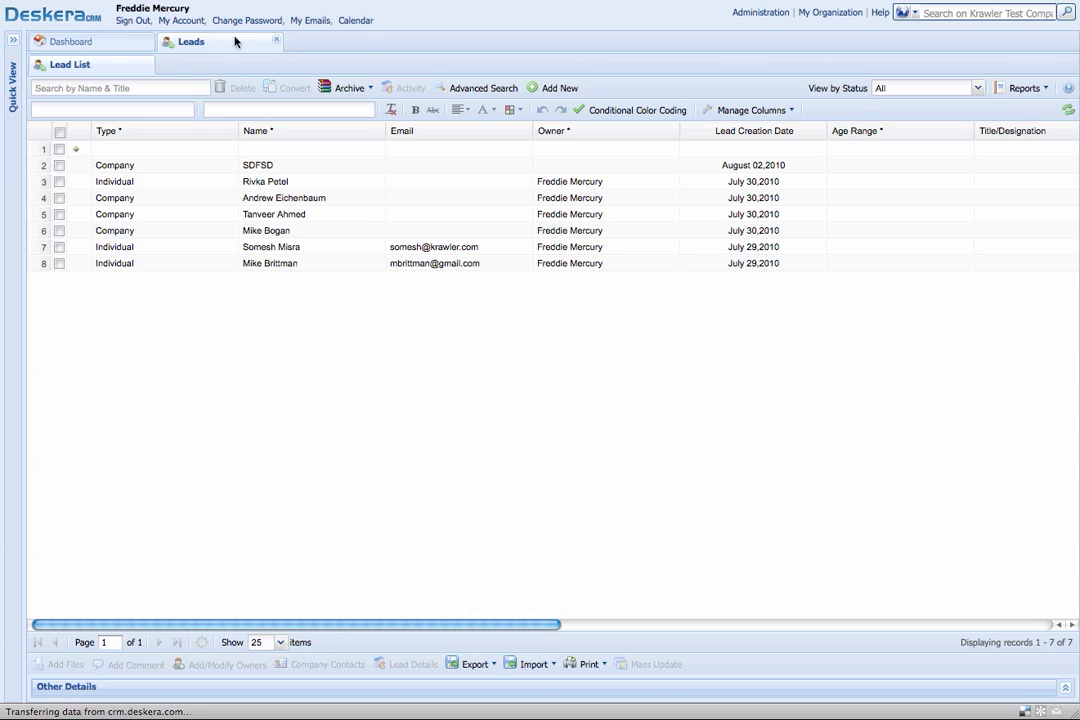
click(276, 41)
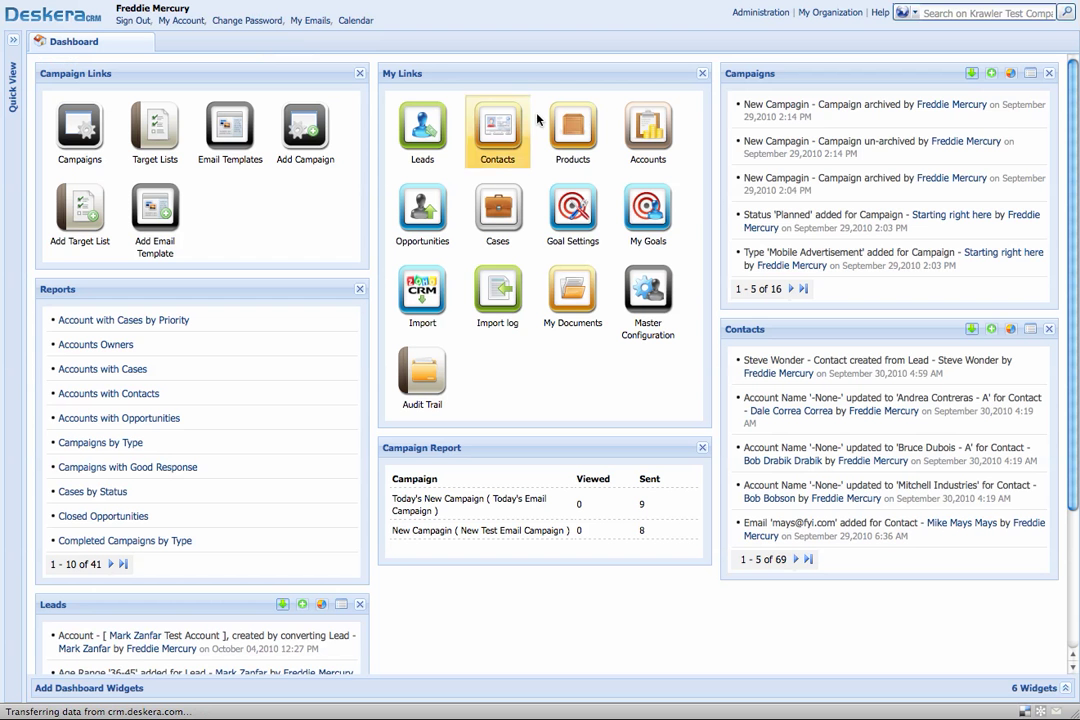
- Check the Age Range value of the newly converted Test Account in the Accounts list, then close the list
click(650, 127)
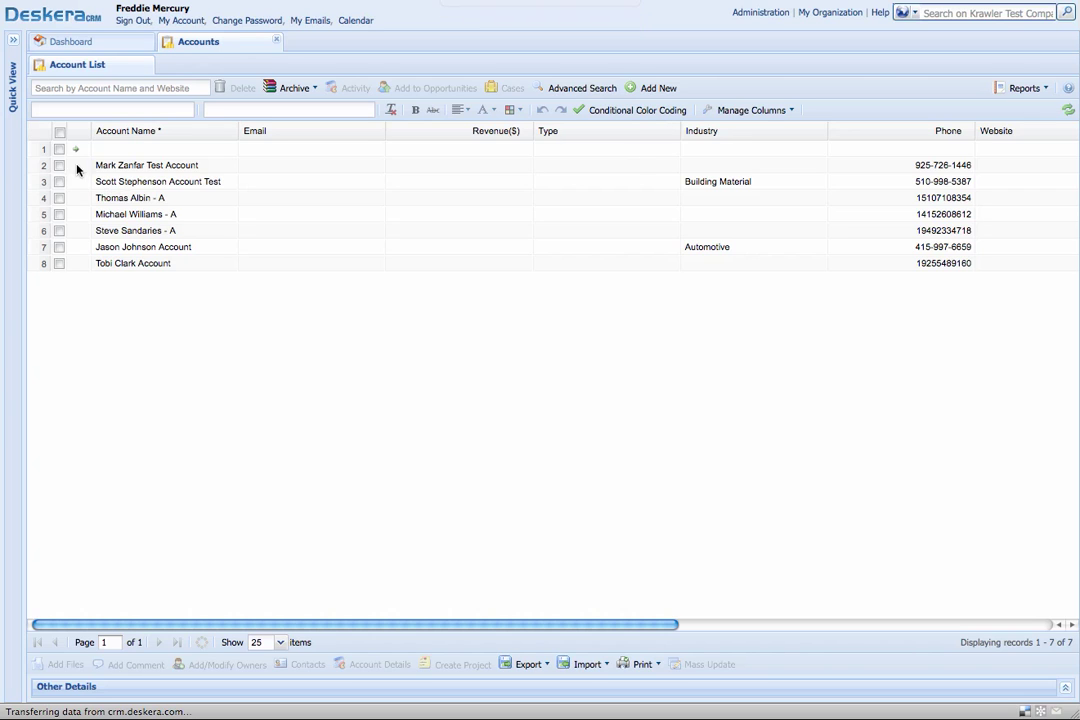
click(59, 166)
scroll(380, 300, right, 10)
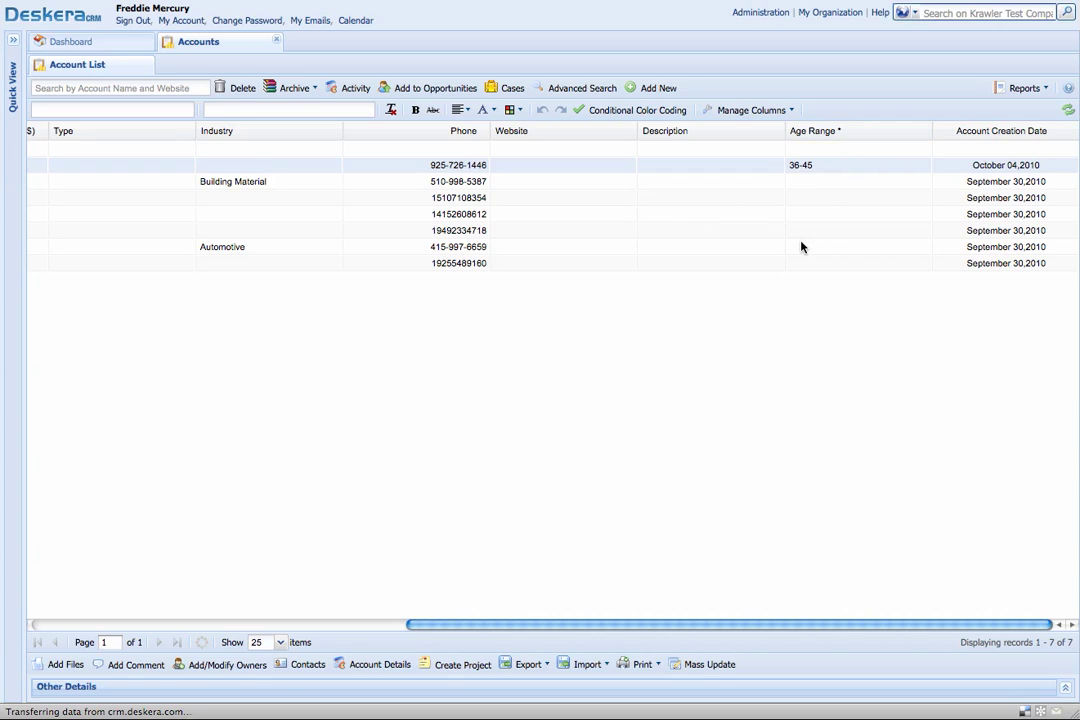
scroll(770, 276, left, 1)
scroll(770, 276, left, 5)
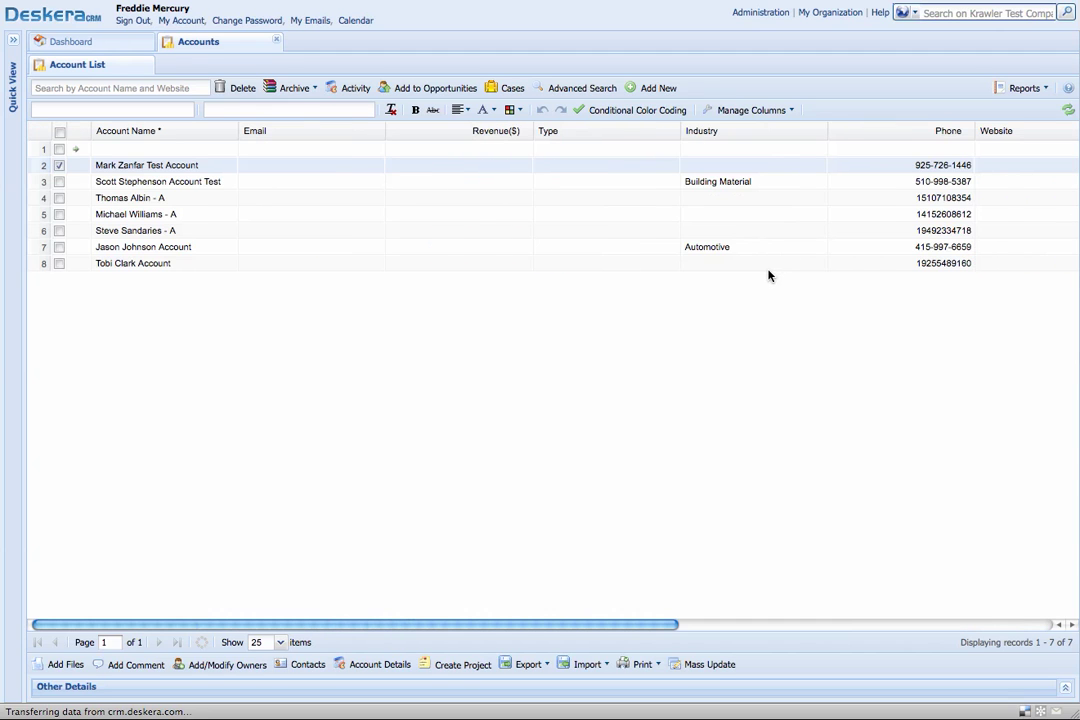
click(276, 41)
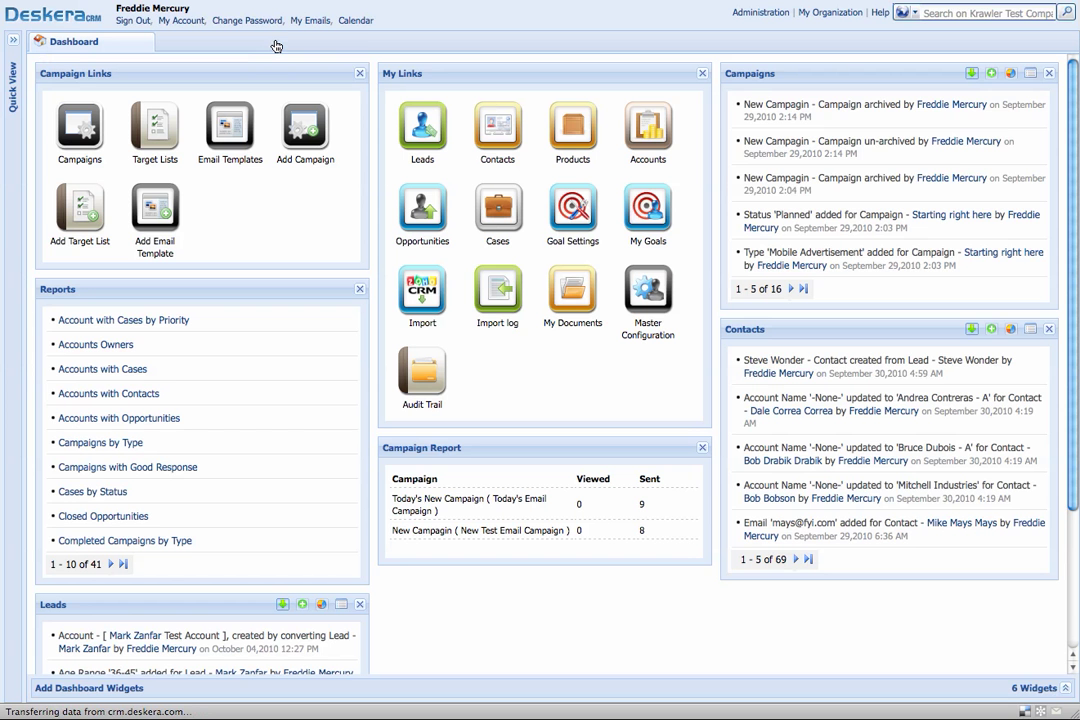